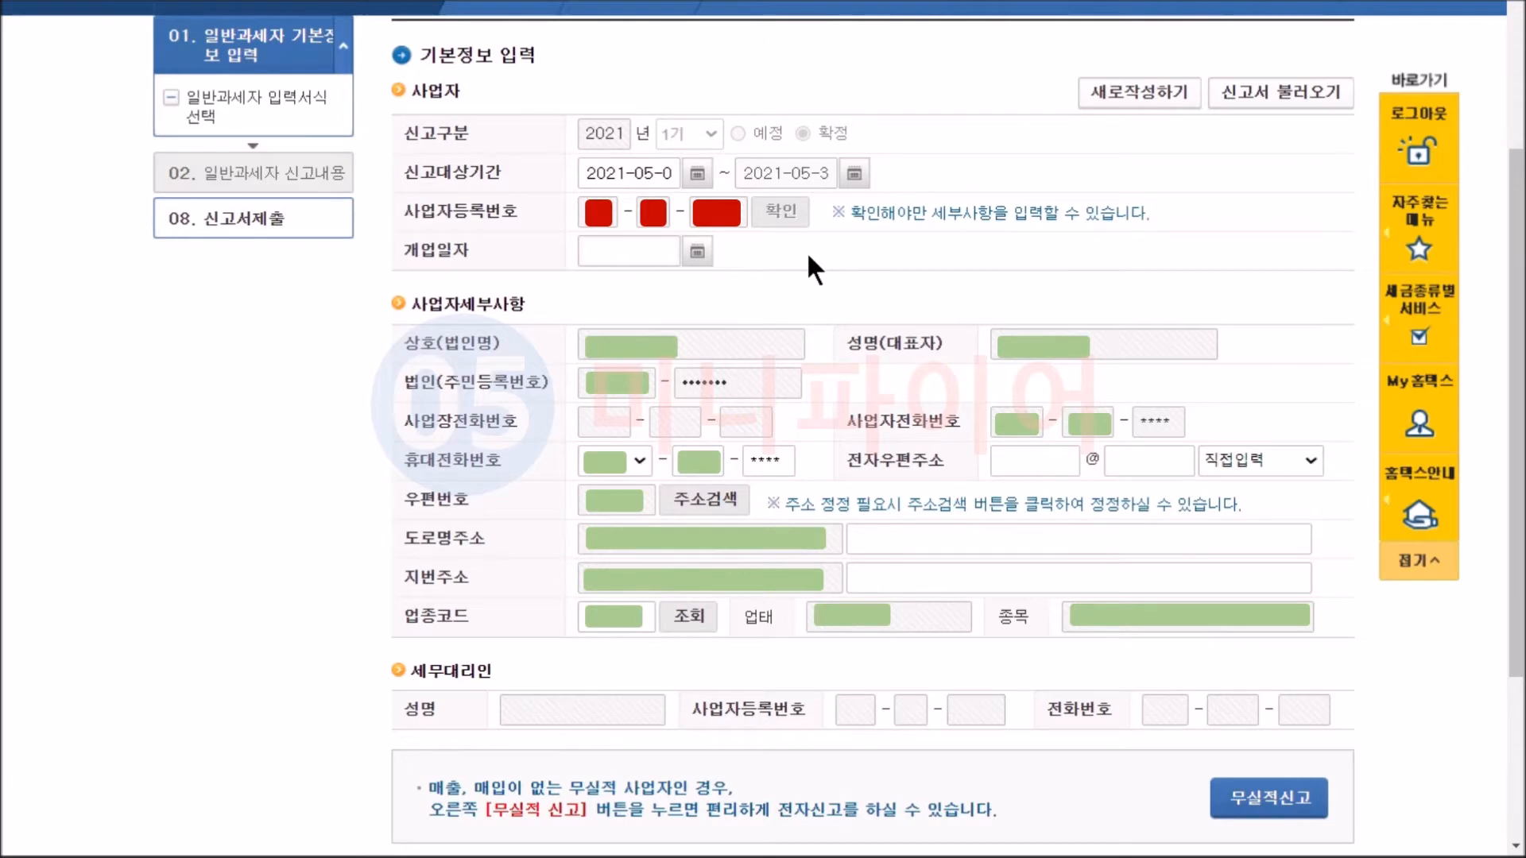
# Save the basic business information and move on to the input form selection.
pyautogui.scroll(-1, 809, 256)
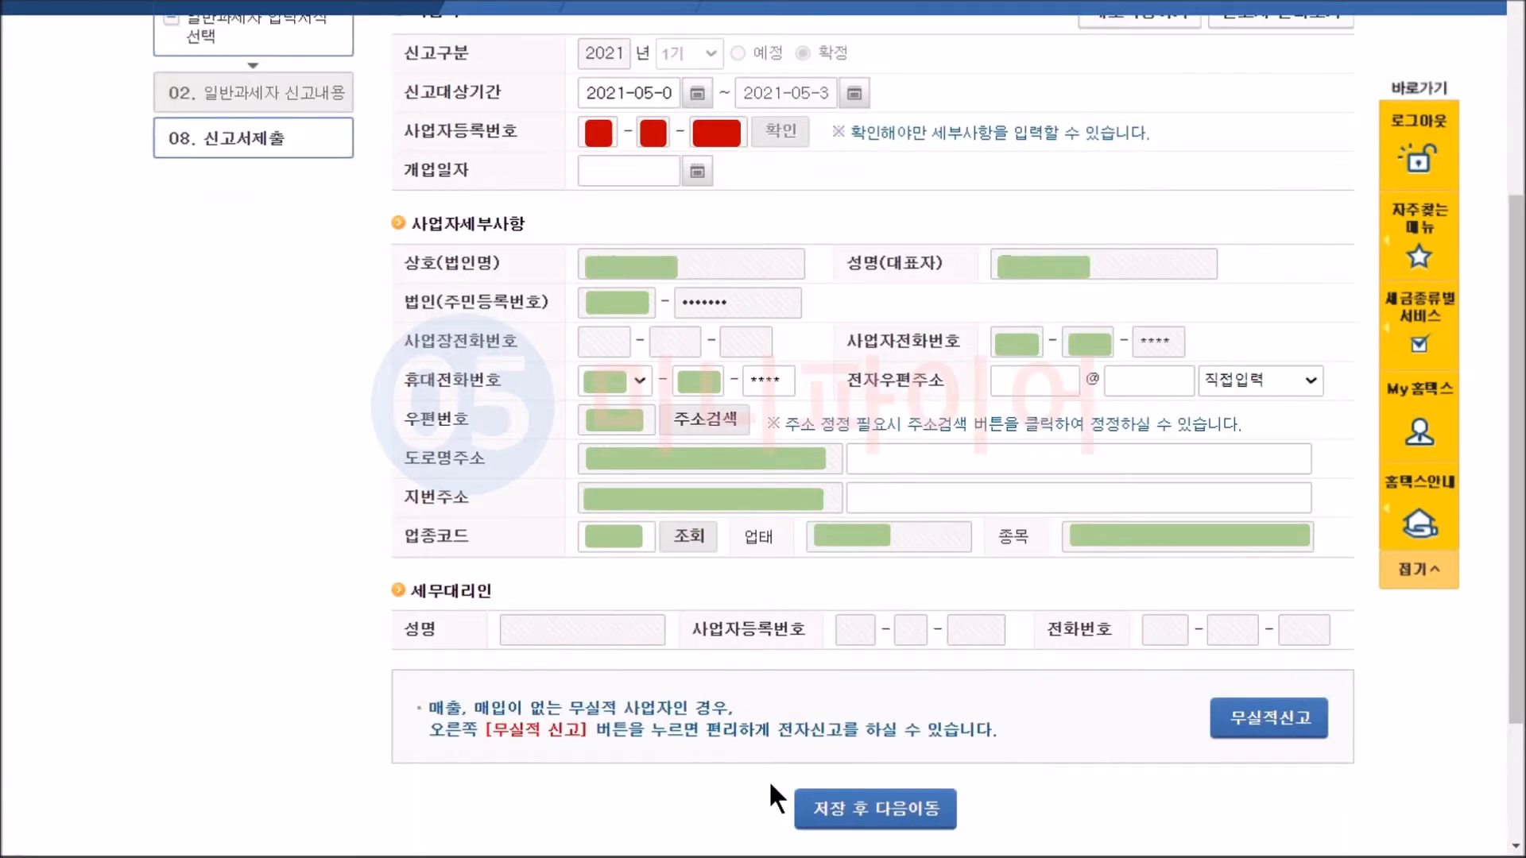
pyautogui.click(847, 828)
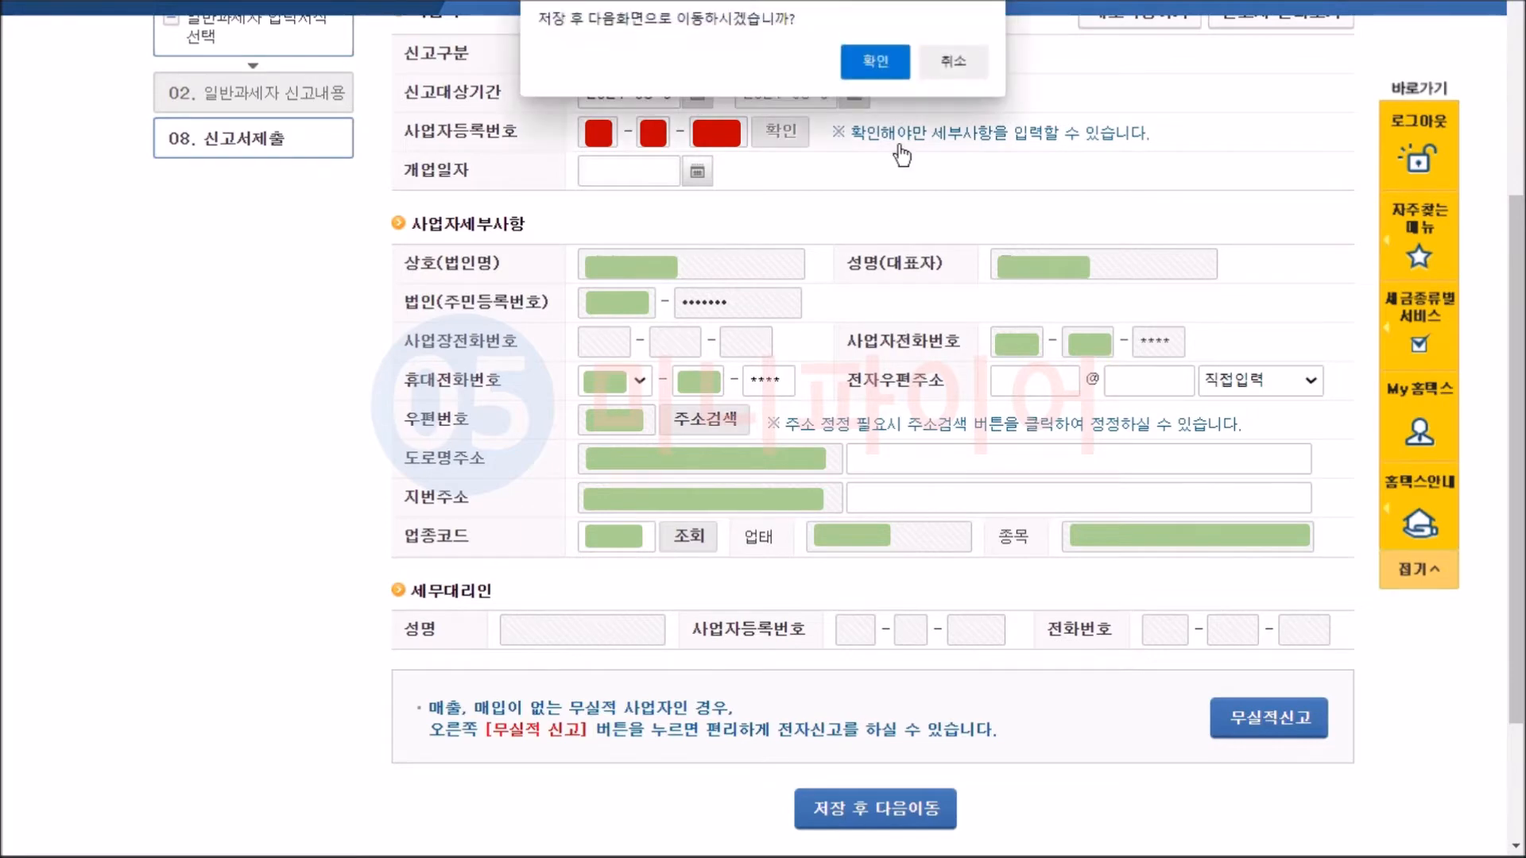
pyautogui.press('Return')
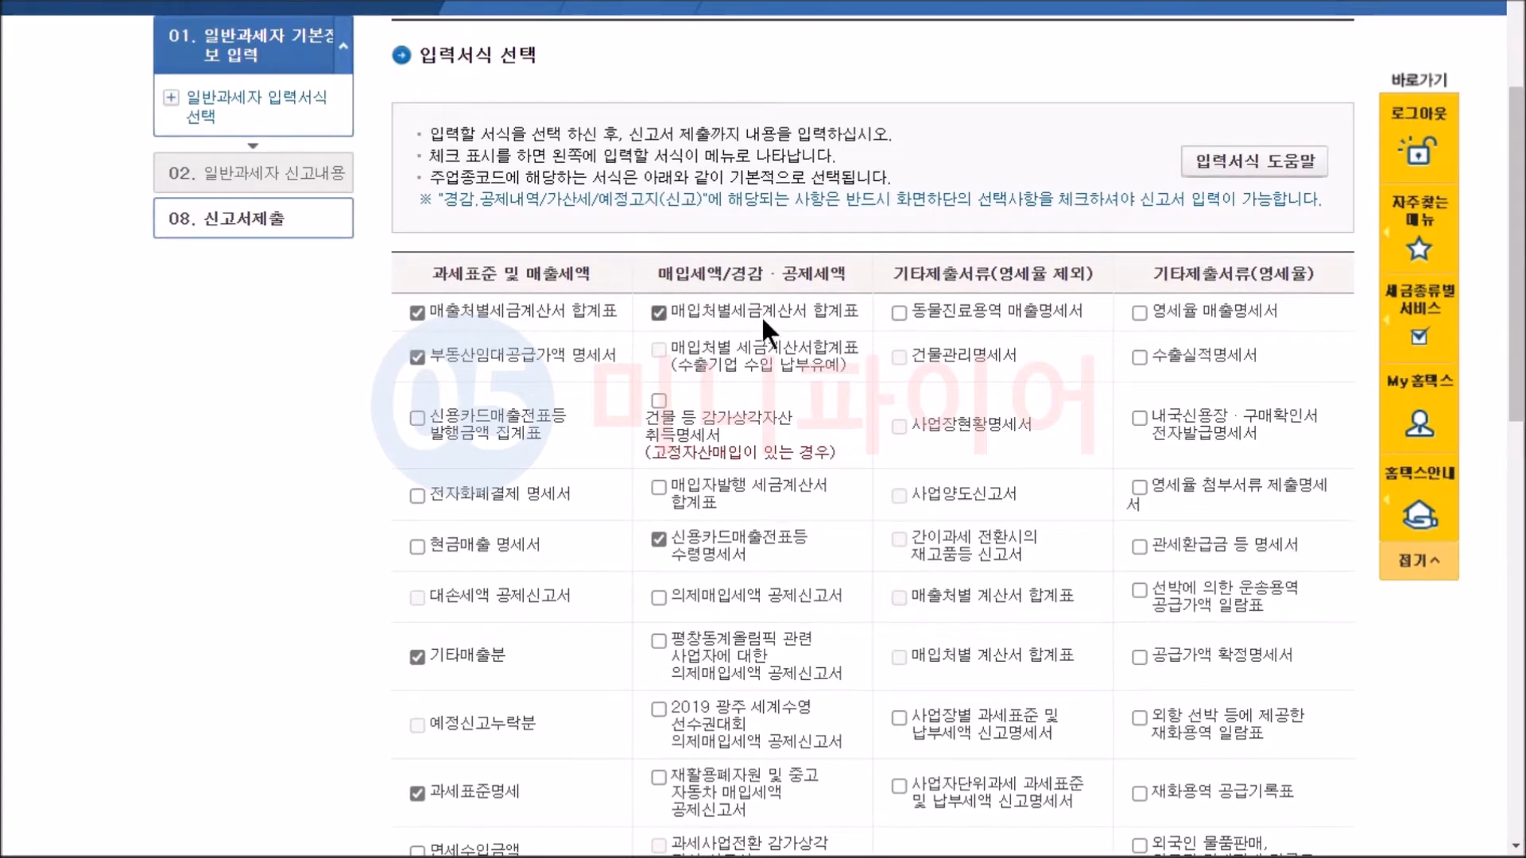
# Add 건물 등 감가상각자산 취득명세서 to the selected input forms, then save the selection and proceed to the return contents.
pyautogui.click(659, 400)
pyautogui.moveTo(1520, 341); pyautogui.dragTo(1500, 682)
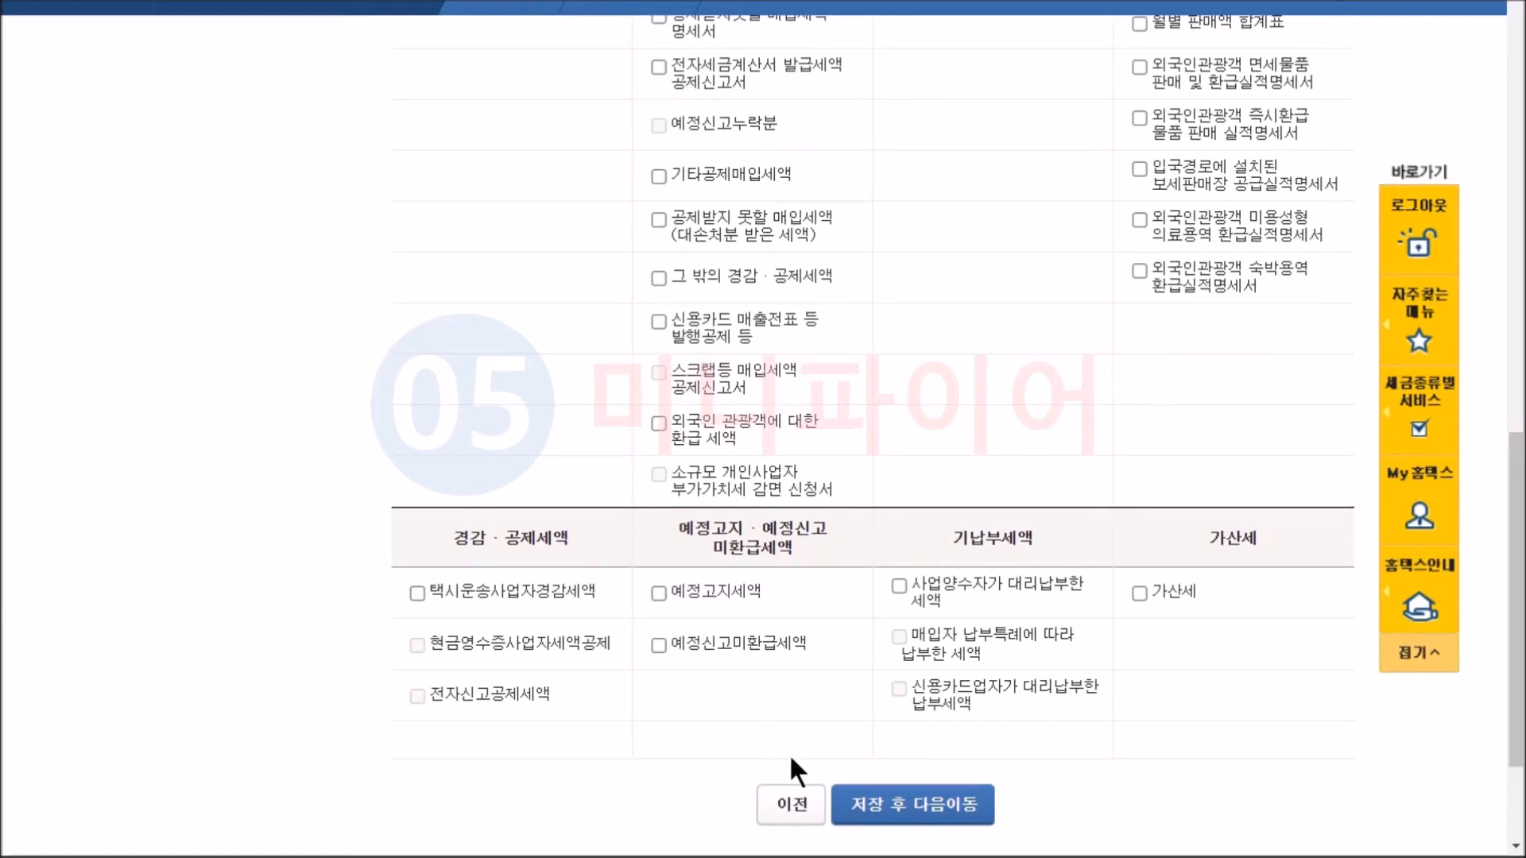
pyautogui.click(920, 804)
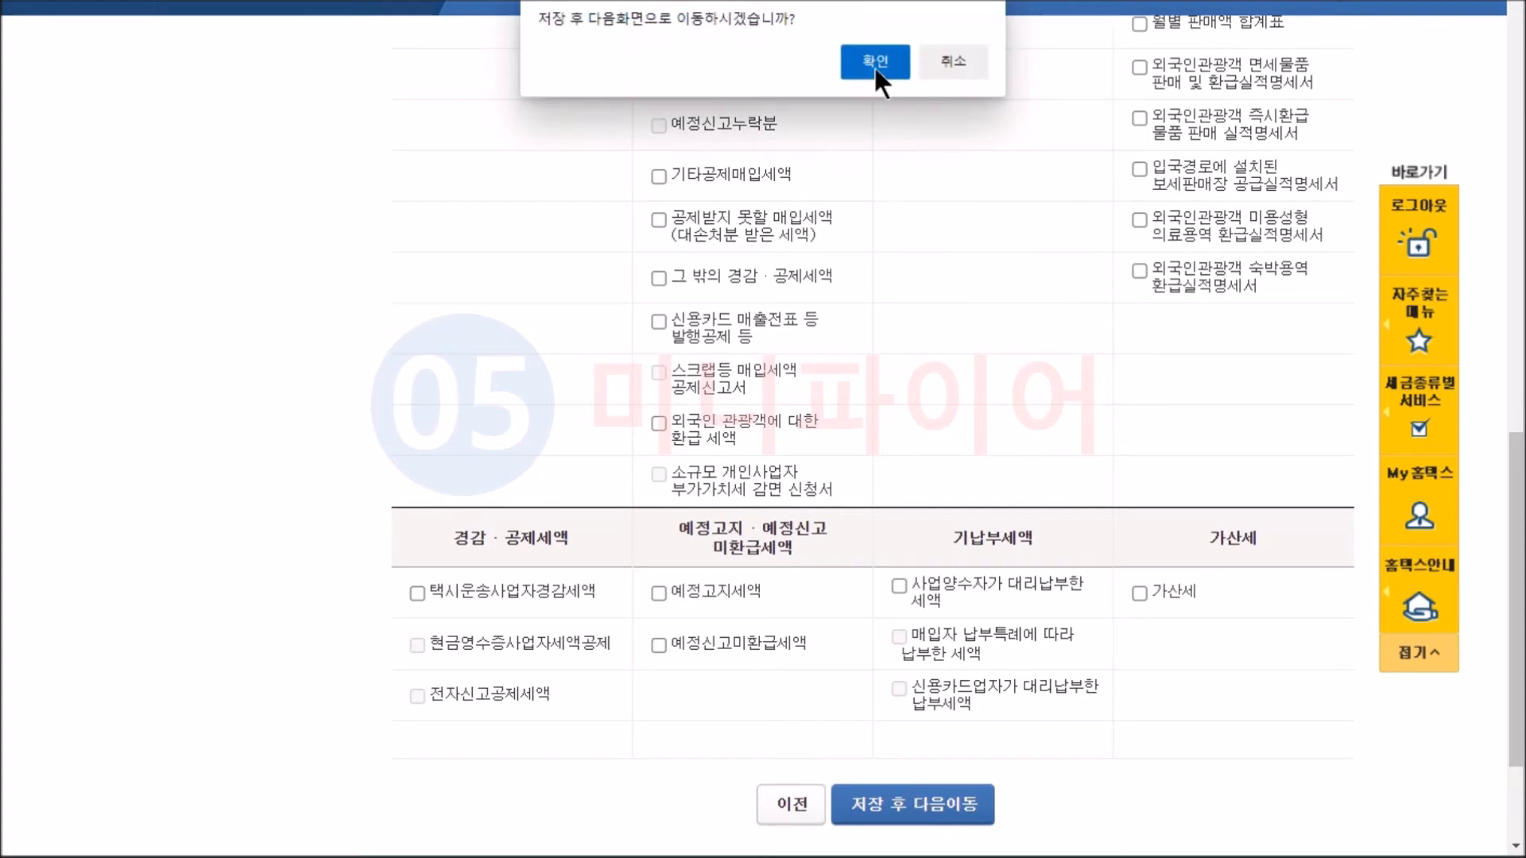
pyautogui.click(875, 67)
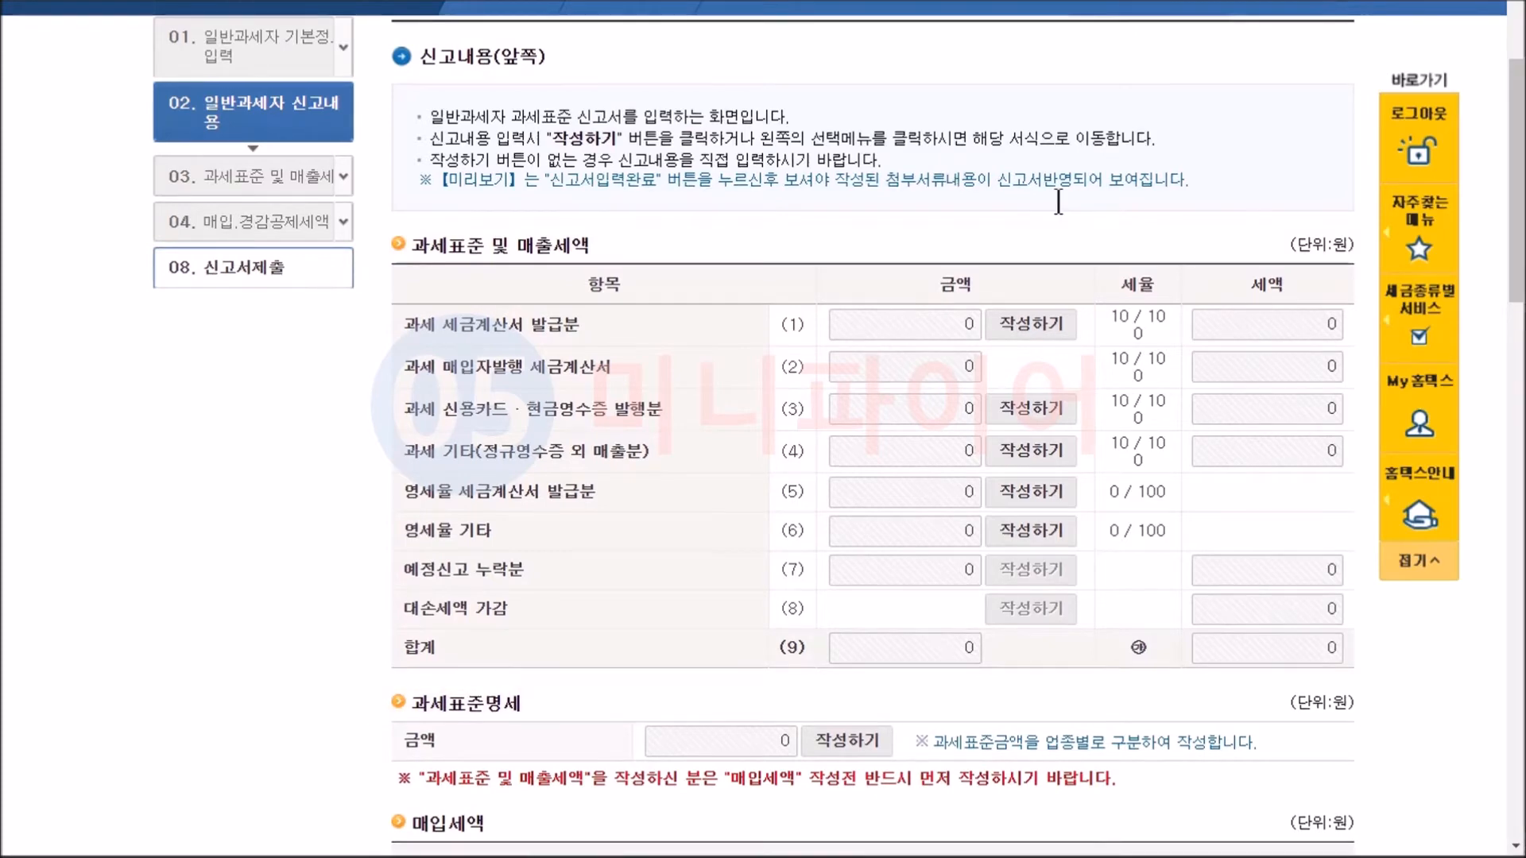
# Open the entry form for general purchases (10) and enter 1 supplier and 1 invoice for 사업자등록번호 발급분.
pyautogui.moveTo(1515, 282); pyautogui.dragTo(1516, 461)
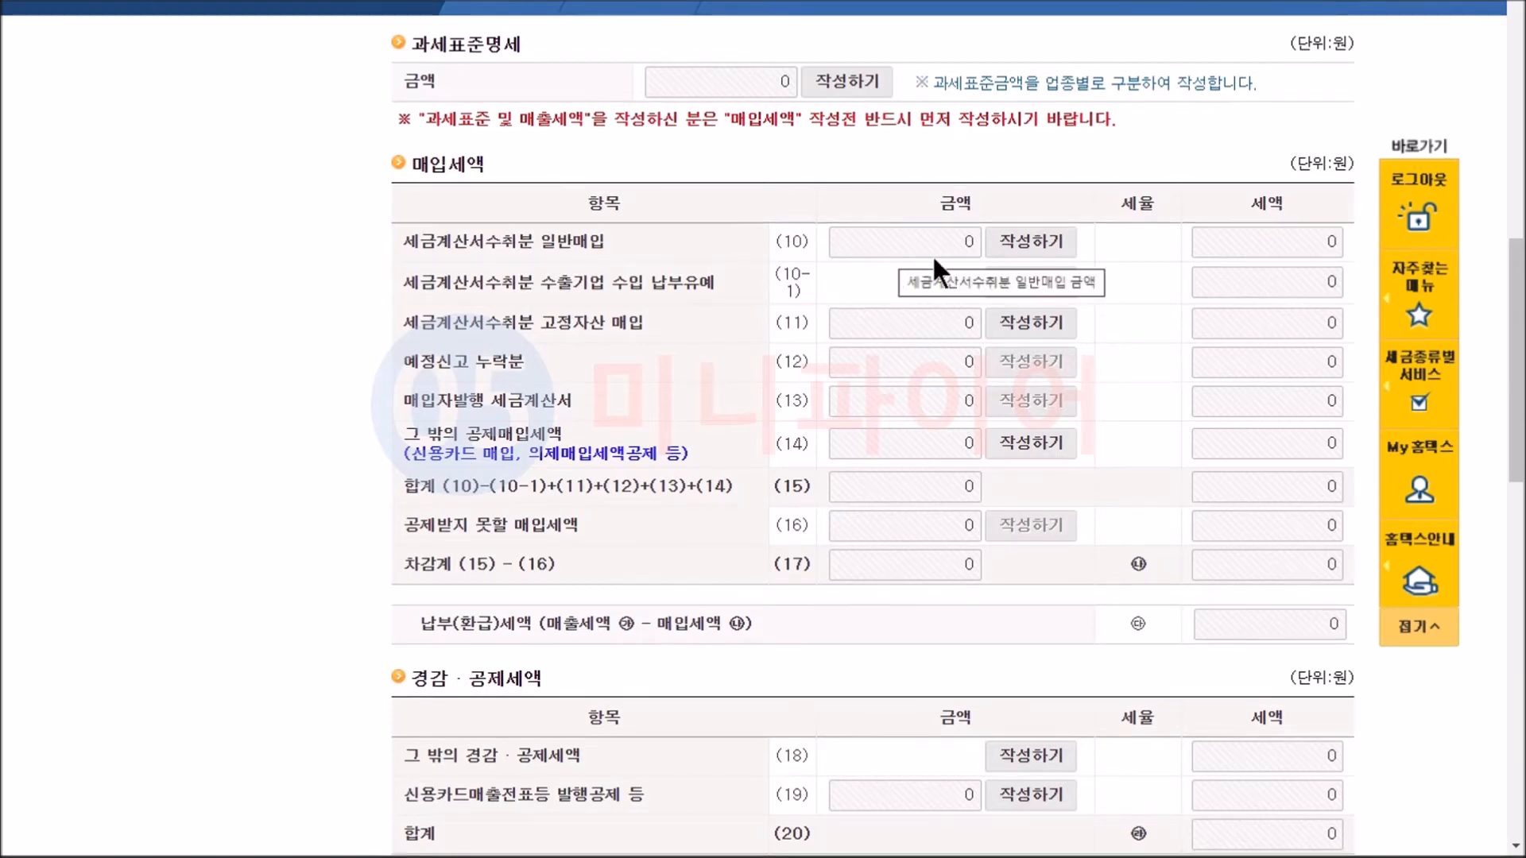
pyautogui.click(1028, 246)
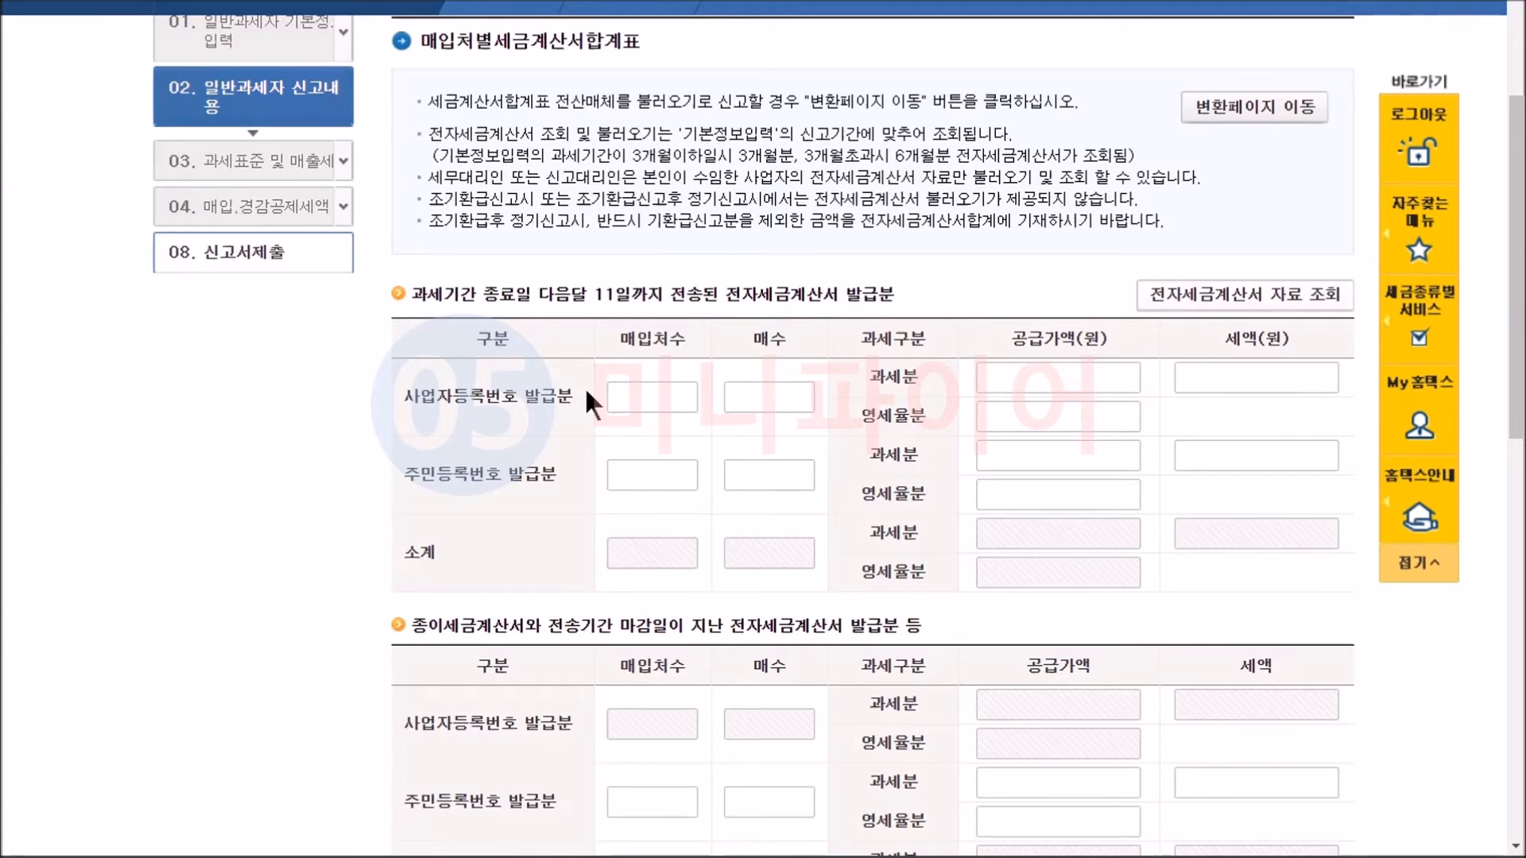
pyautogui.click(674, 395)
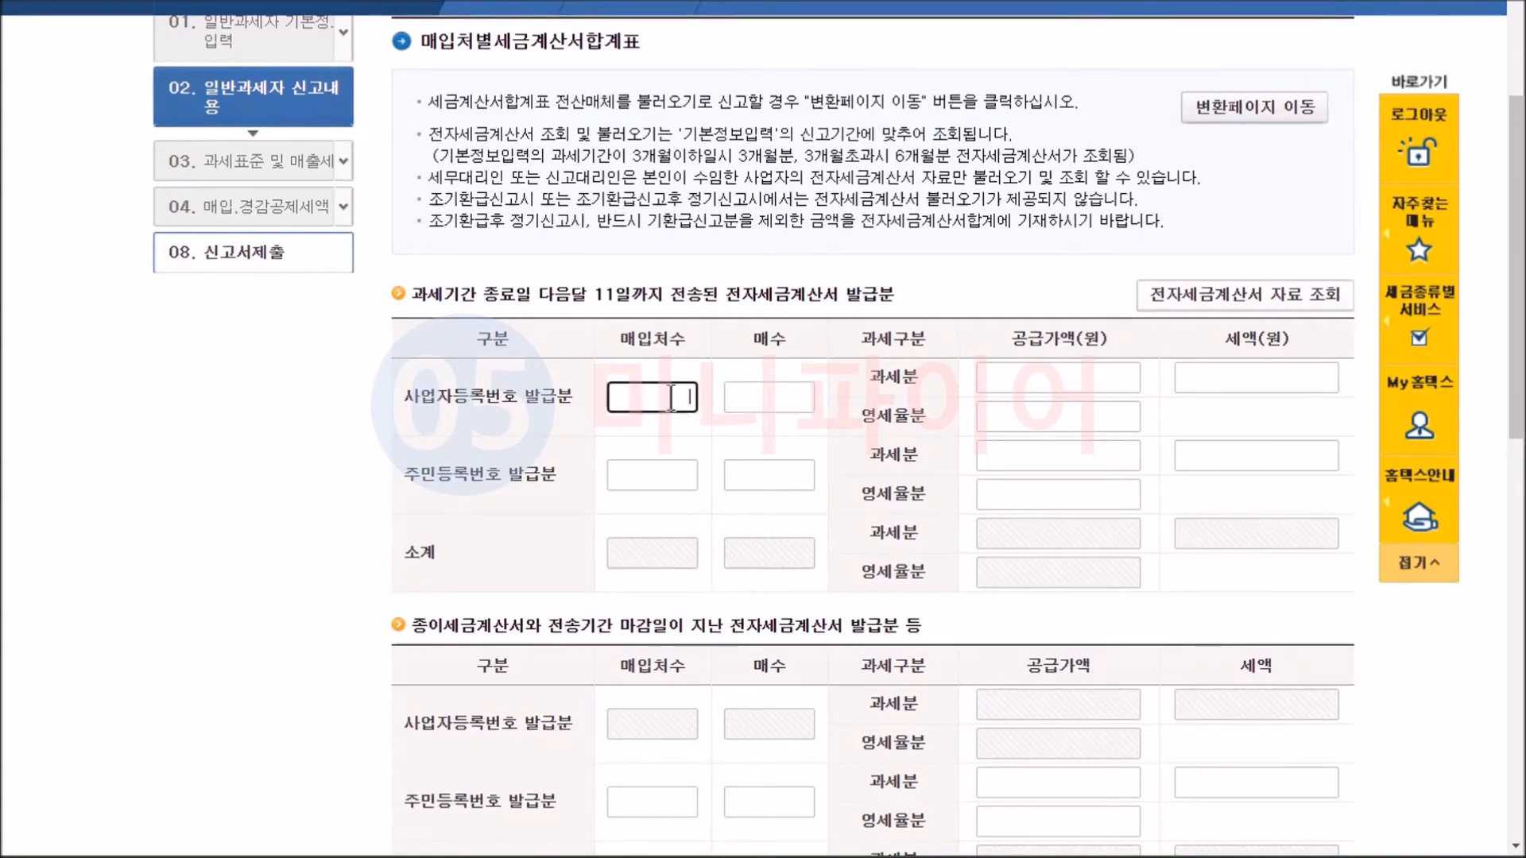
pyautogui.write('1')
pyautogui.click(771, 394)
pyautogui.write('1')
# Enter a taxable supply value of 25,900,000 for 사업자등록번호 발급분 and complete the purchase tax invoice summary.
pyautogui.click(1062, 377)
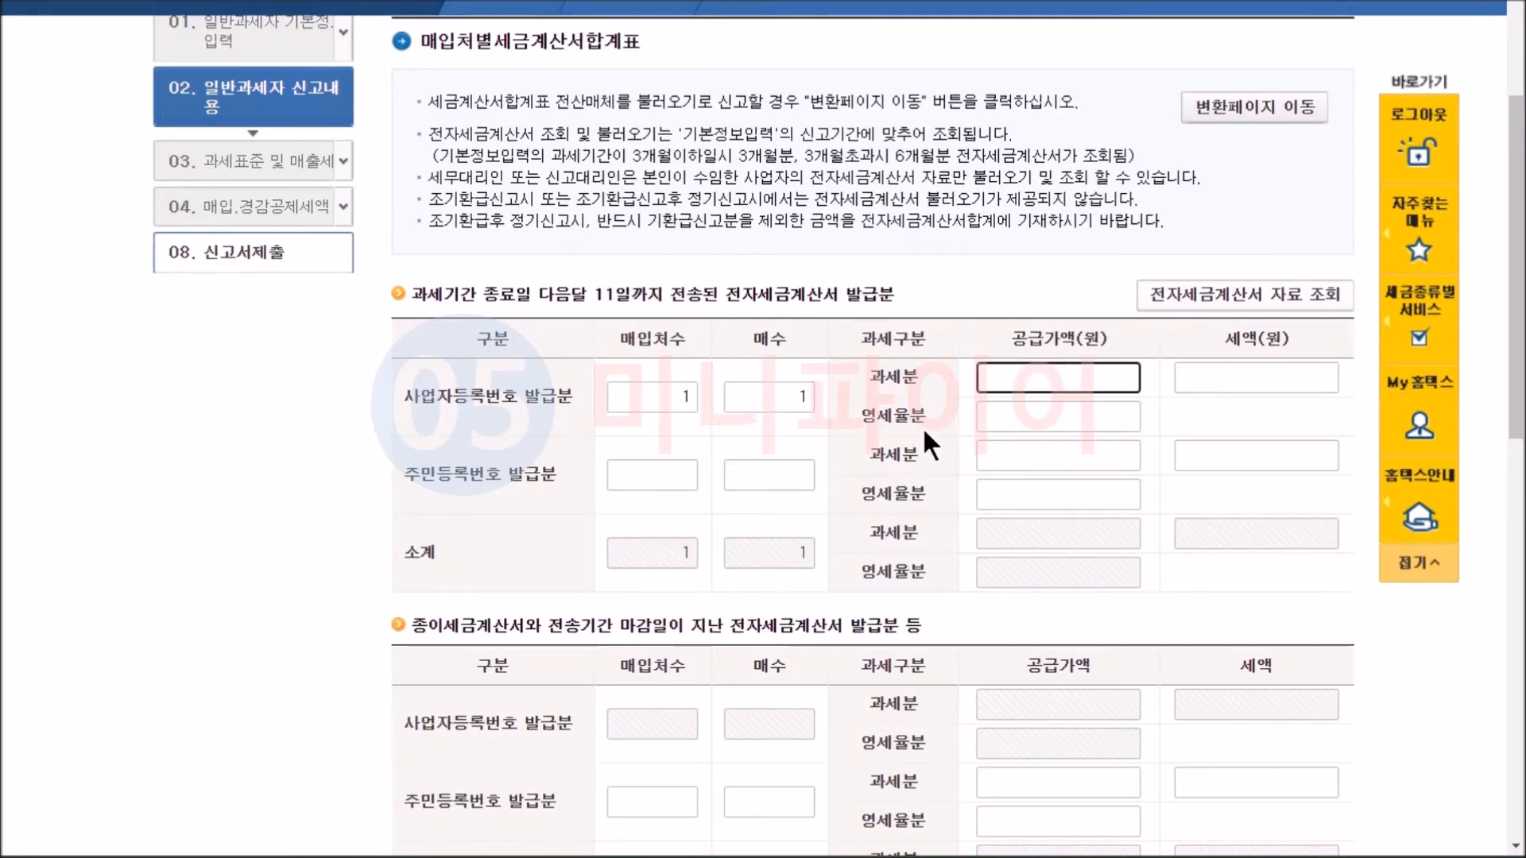
pyautogui.write('25,900,0')
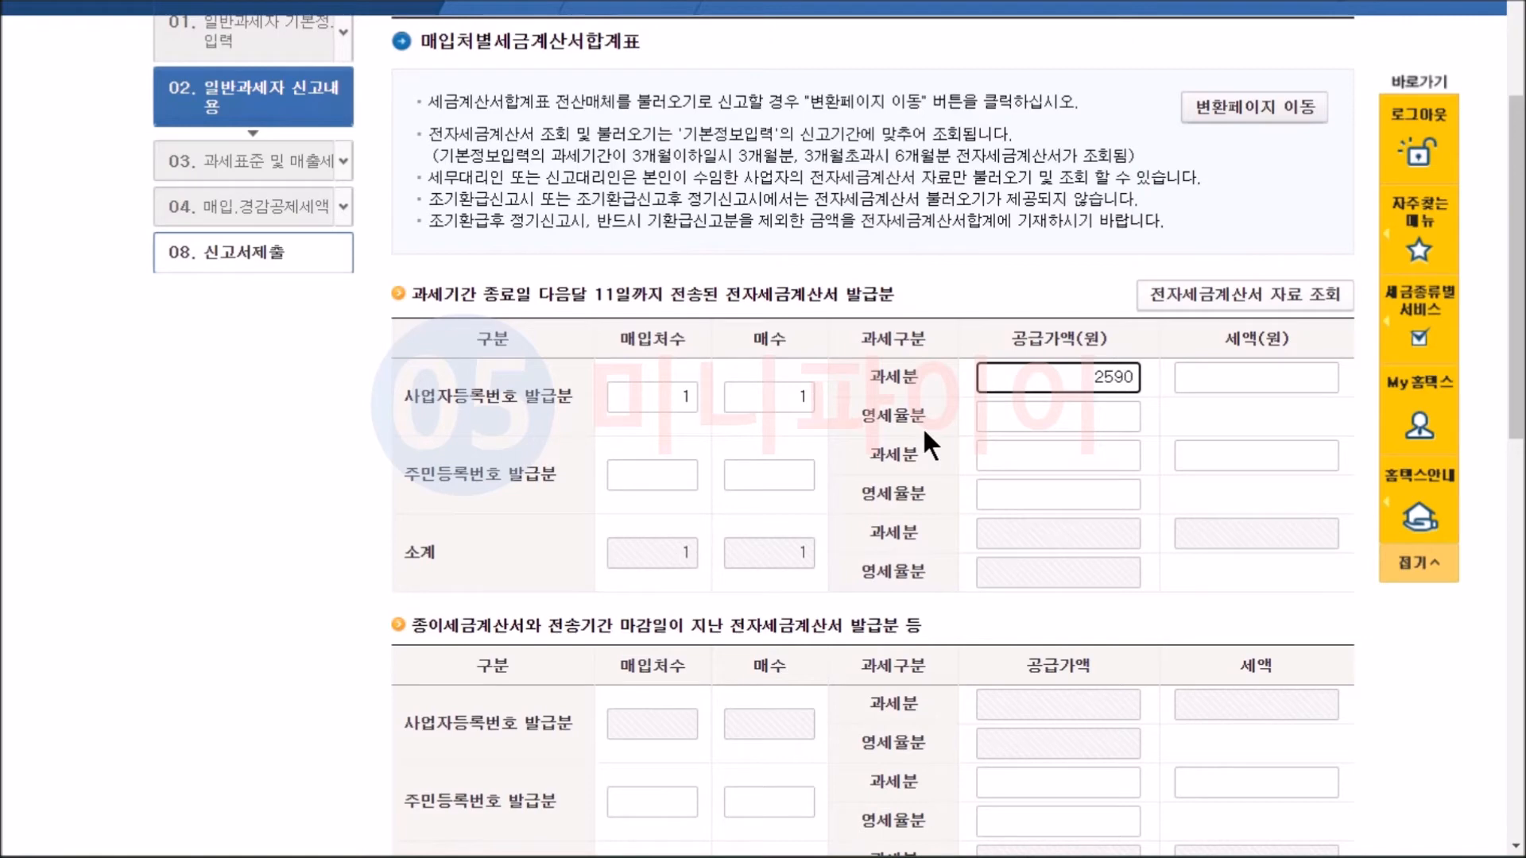
pyautogui.write('0000')
pyautogui.press('Tab')
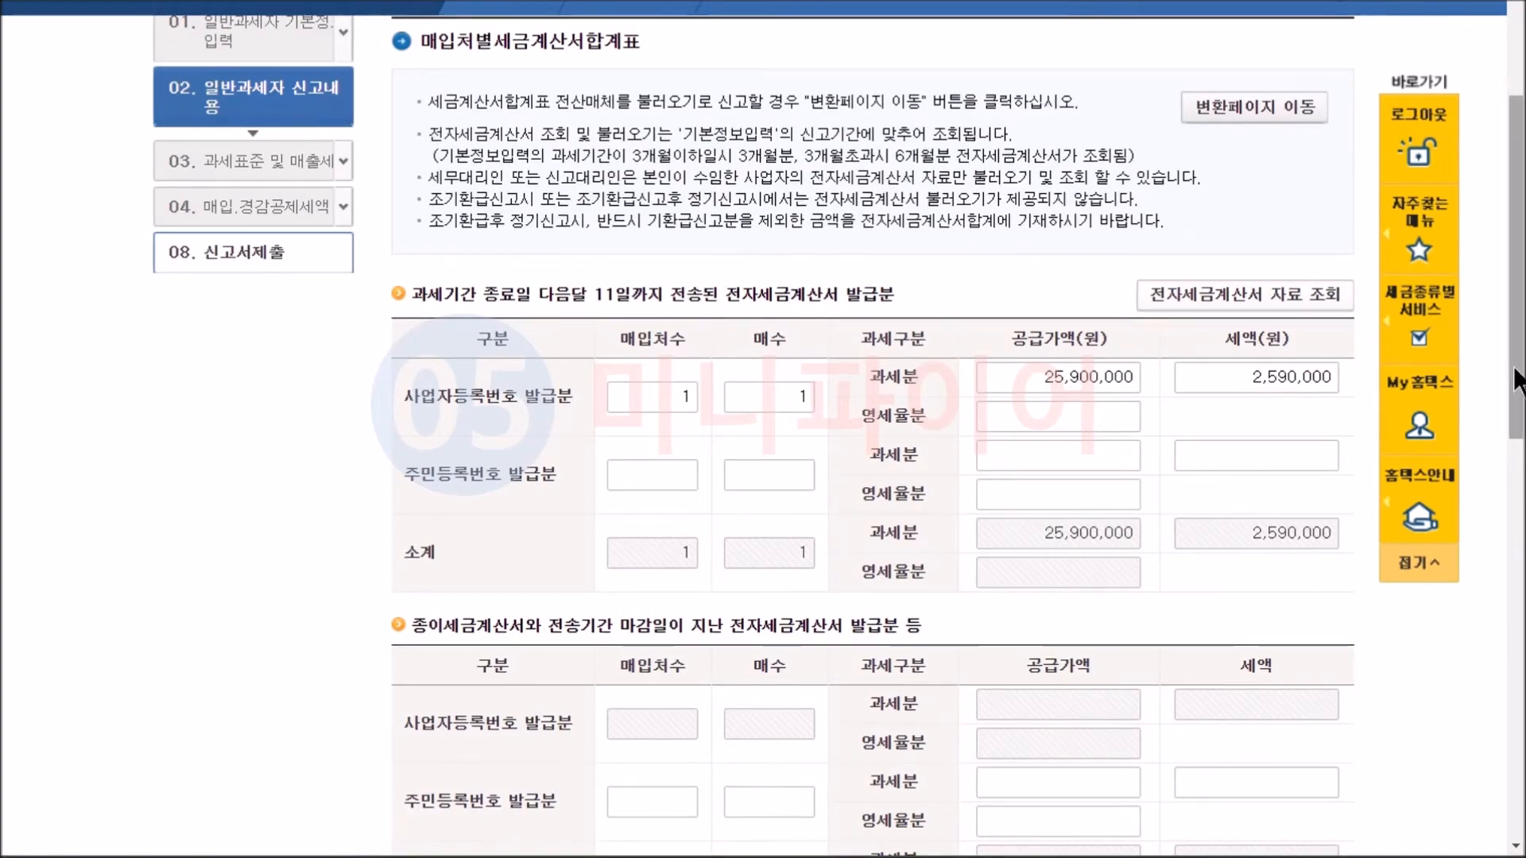
pyautogui.moveTo(1515, 391); pyautogui.dragTo(1512, 725)
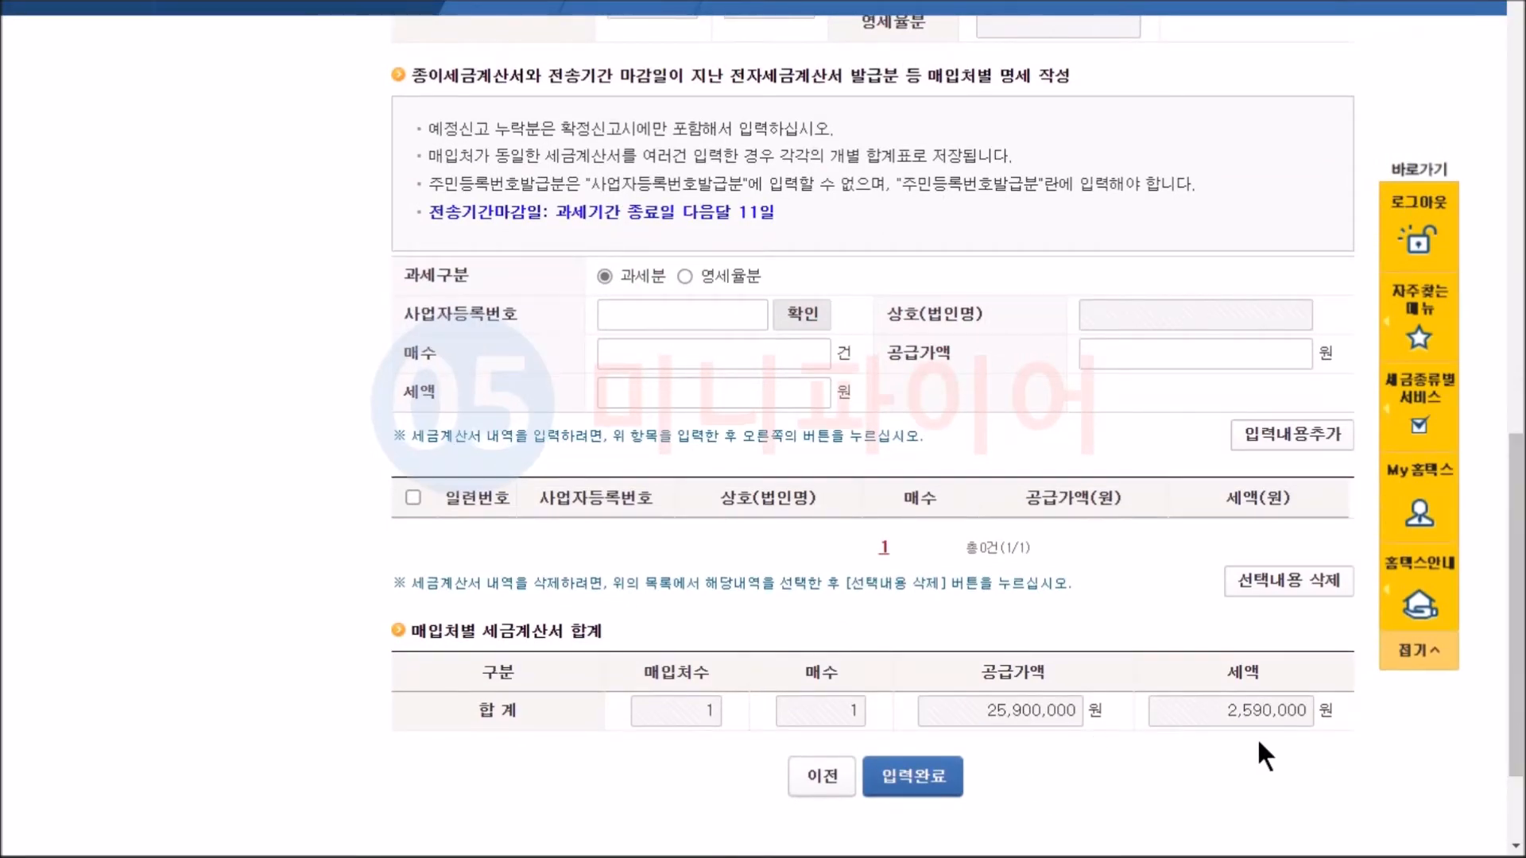
pyautogui.click(930, 783)
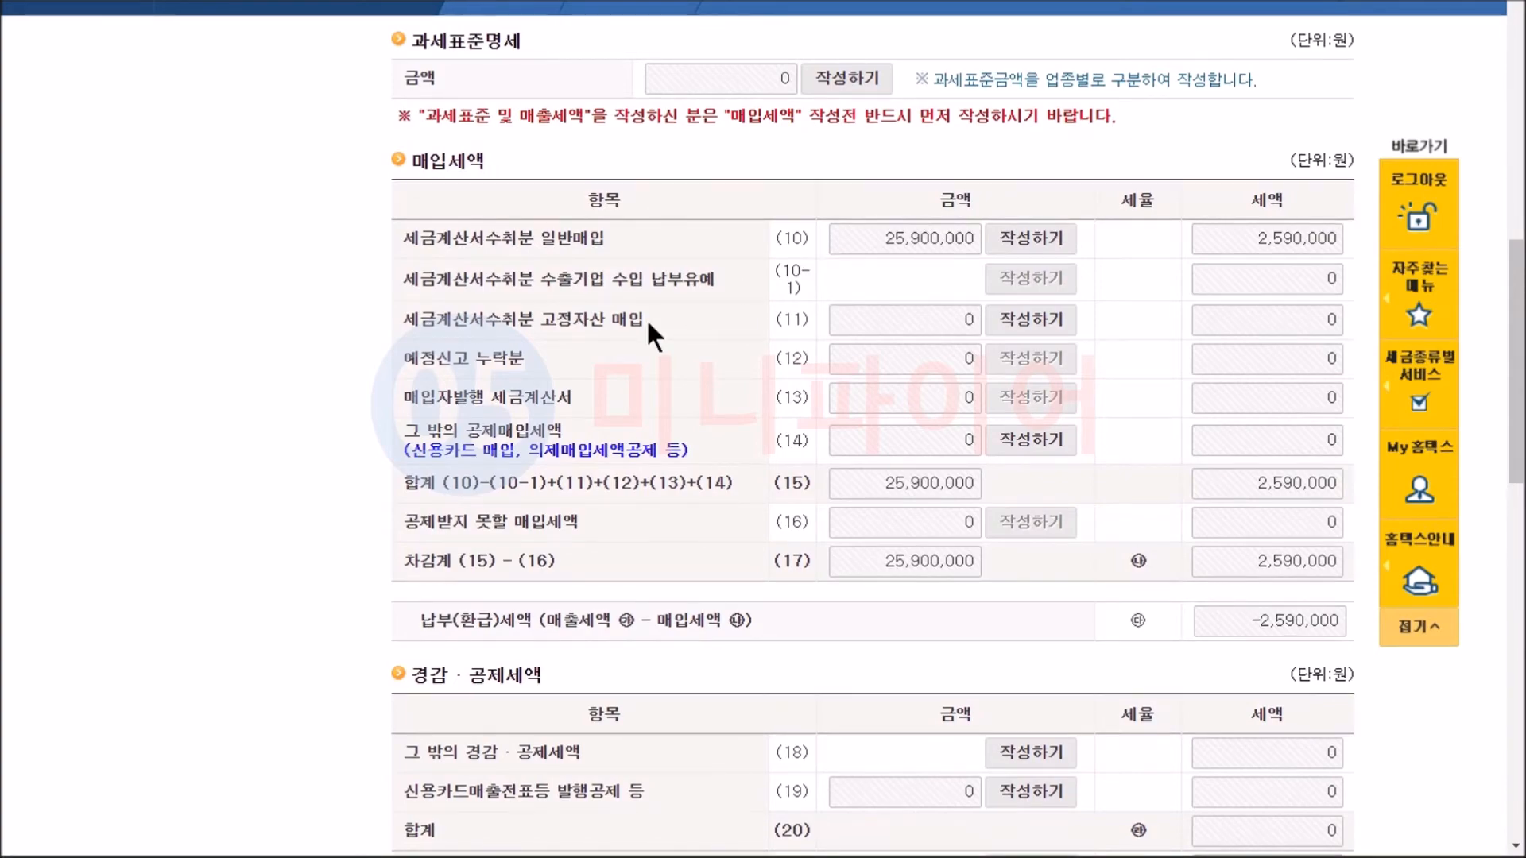
# Open the entry form for fixed asset purchases (11) and enter 1 item with supply value 25,900,000 for 건축·구축물.
pyautogui.click(1033, 320)
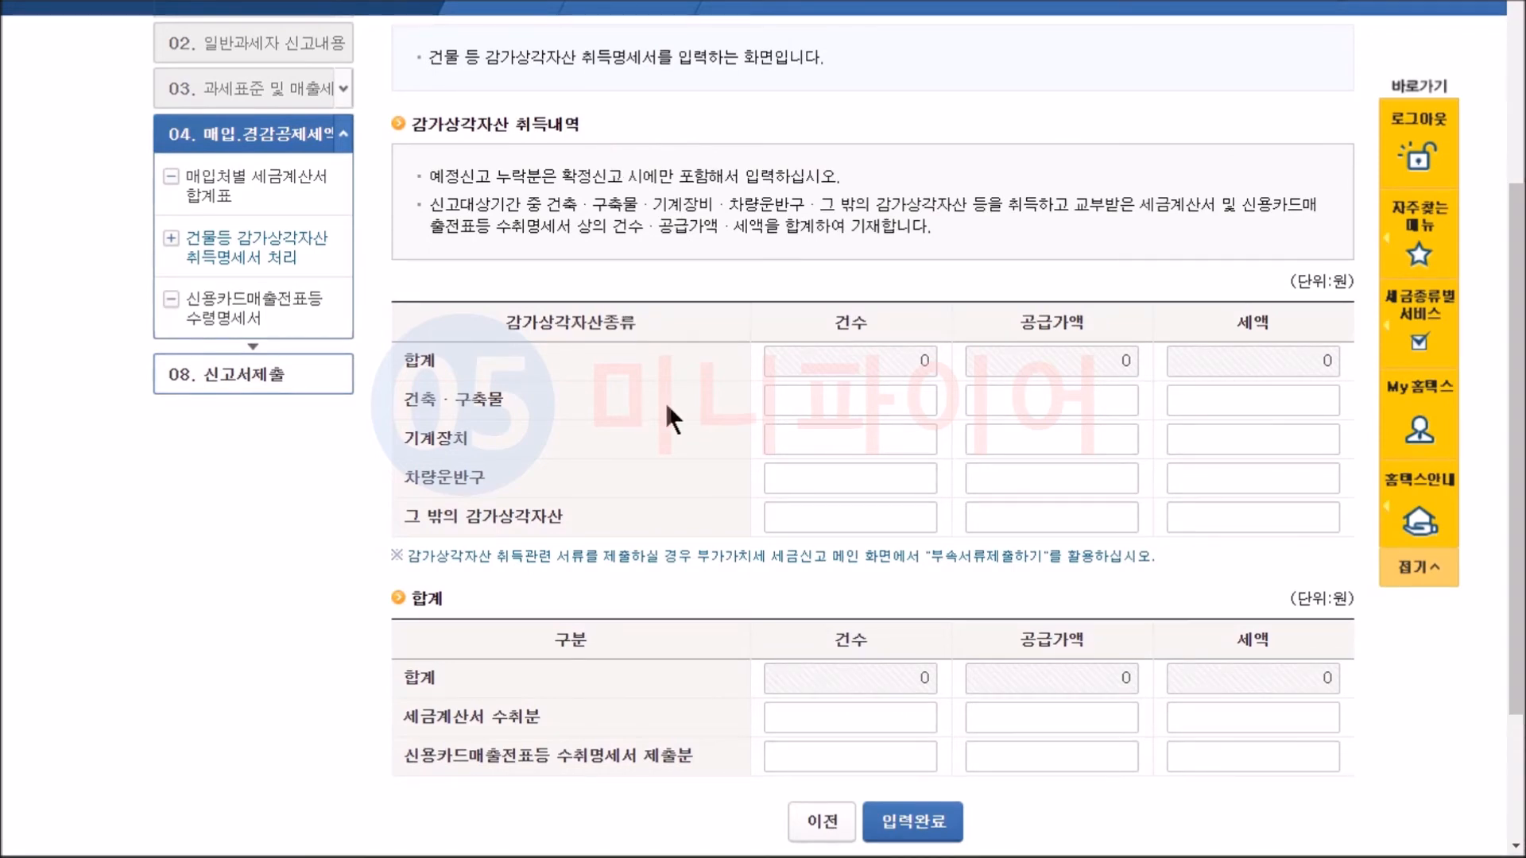
pyautogui.click(841, 404)
pyautogui.write('1')
pyautogui.click(1081, 411)
pyautogui.write('25900000')
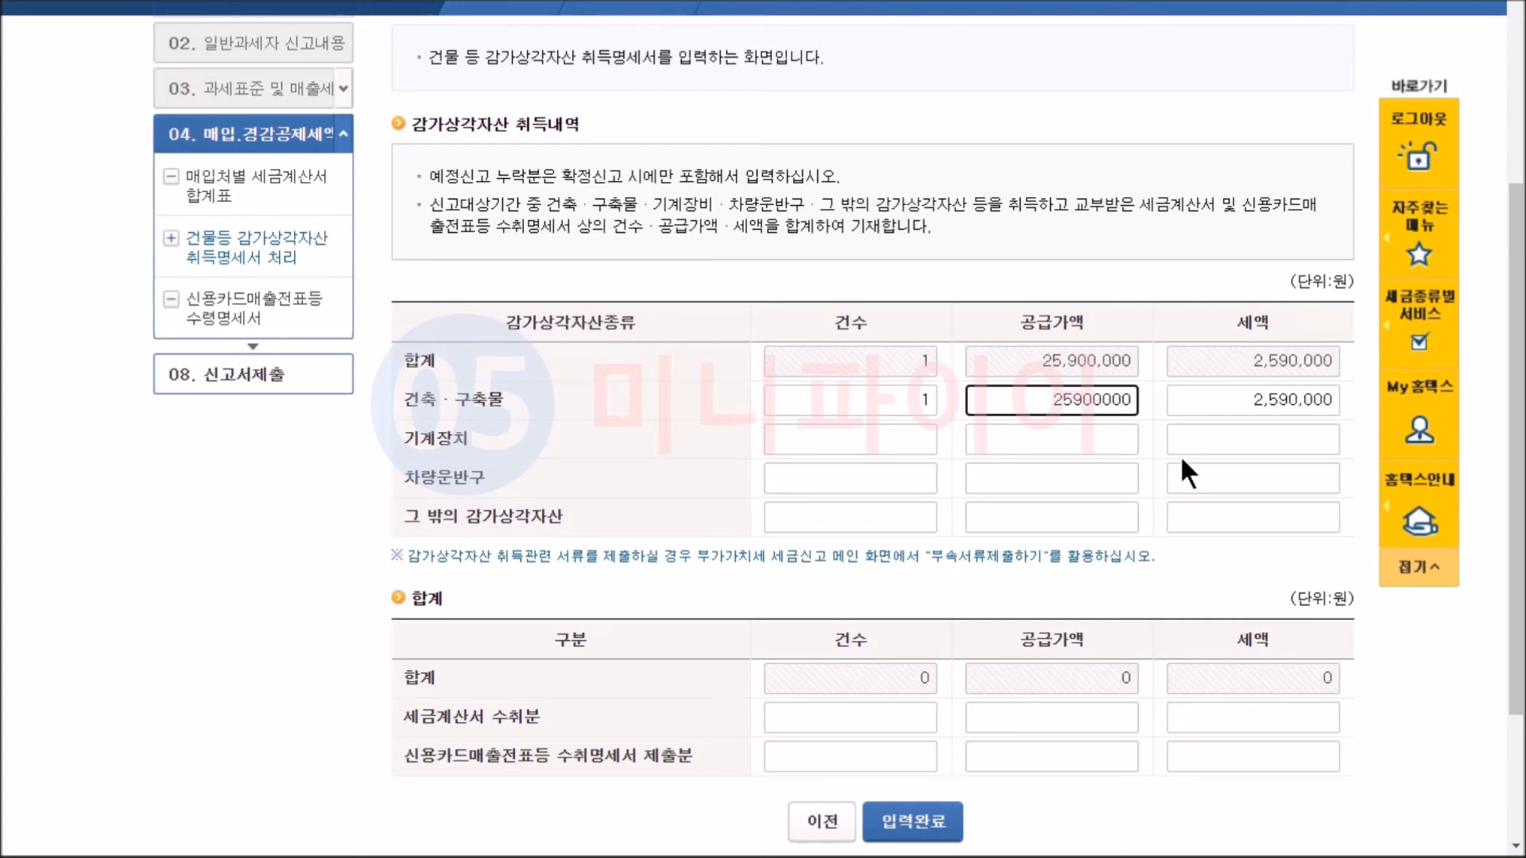
pyautogui.click(1157, 447)
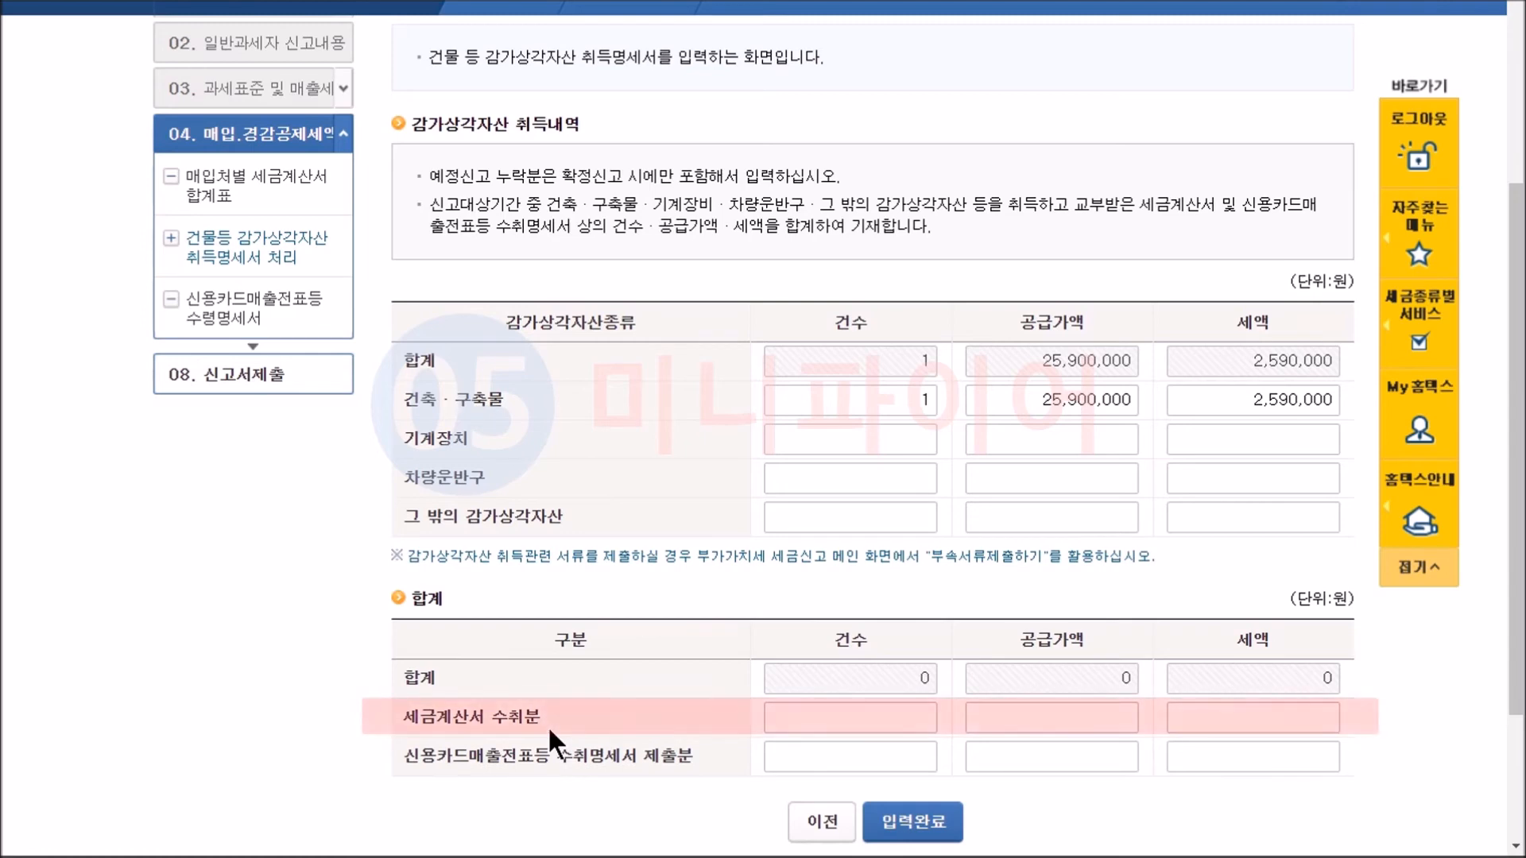
# Enter 1 item with supply value 25,900,000 for 세금계산서 수취분 in the totals and complete the depreciable asset form.
pyautogui.click(854, 714)
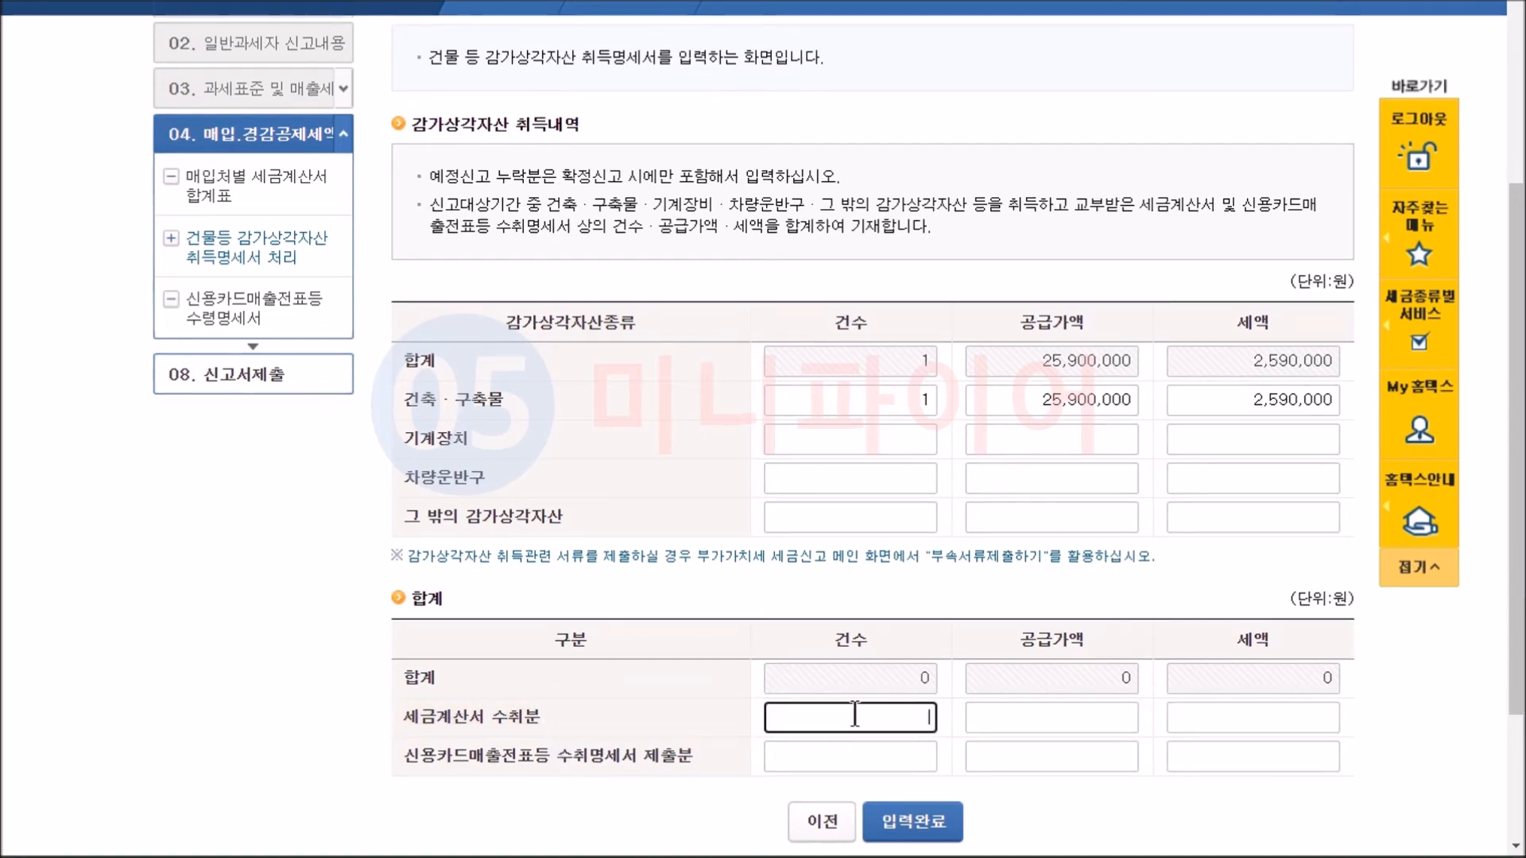
pyautogui.write('1')
pyautogui.click(1073, 723)
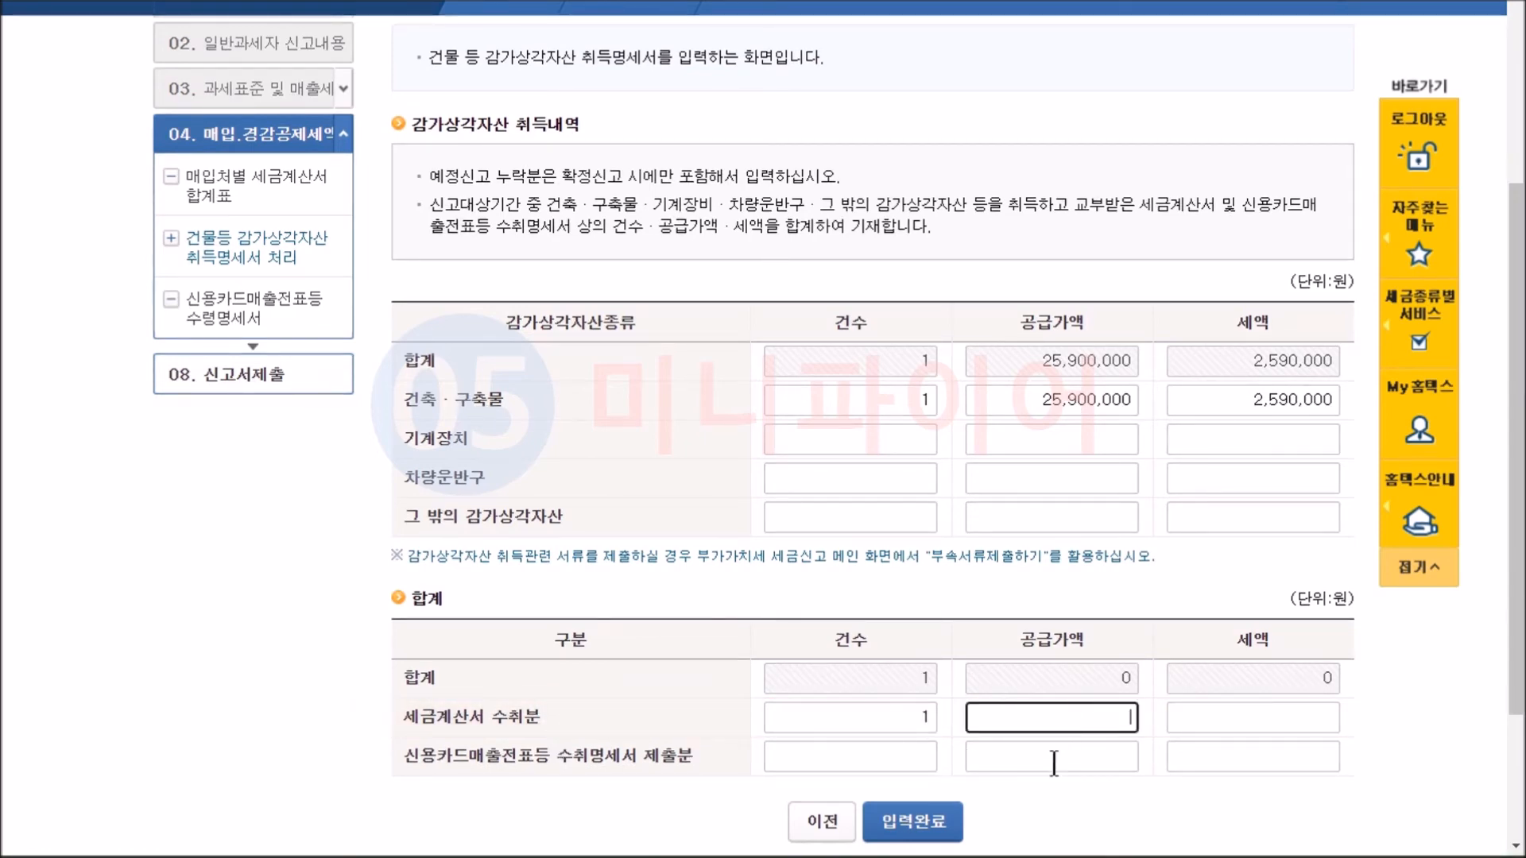
pyautogui.write('25900000')
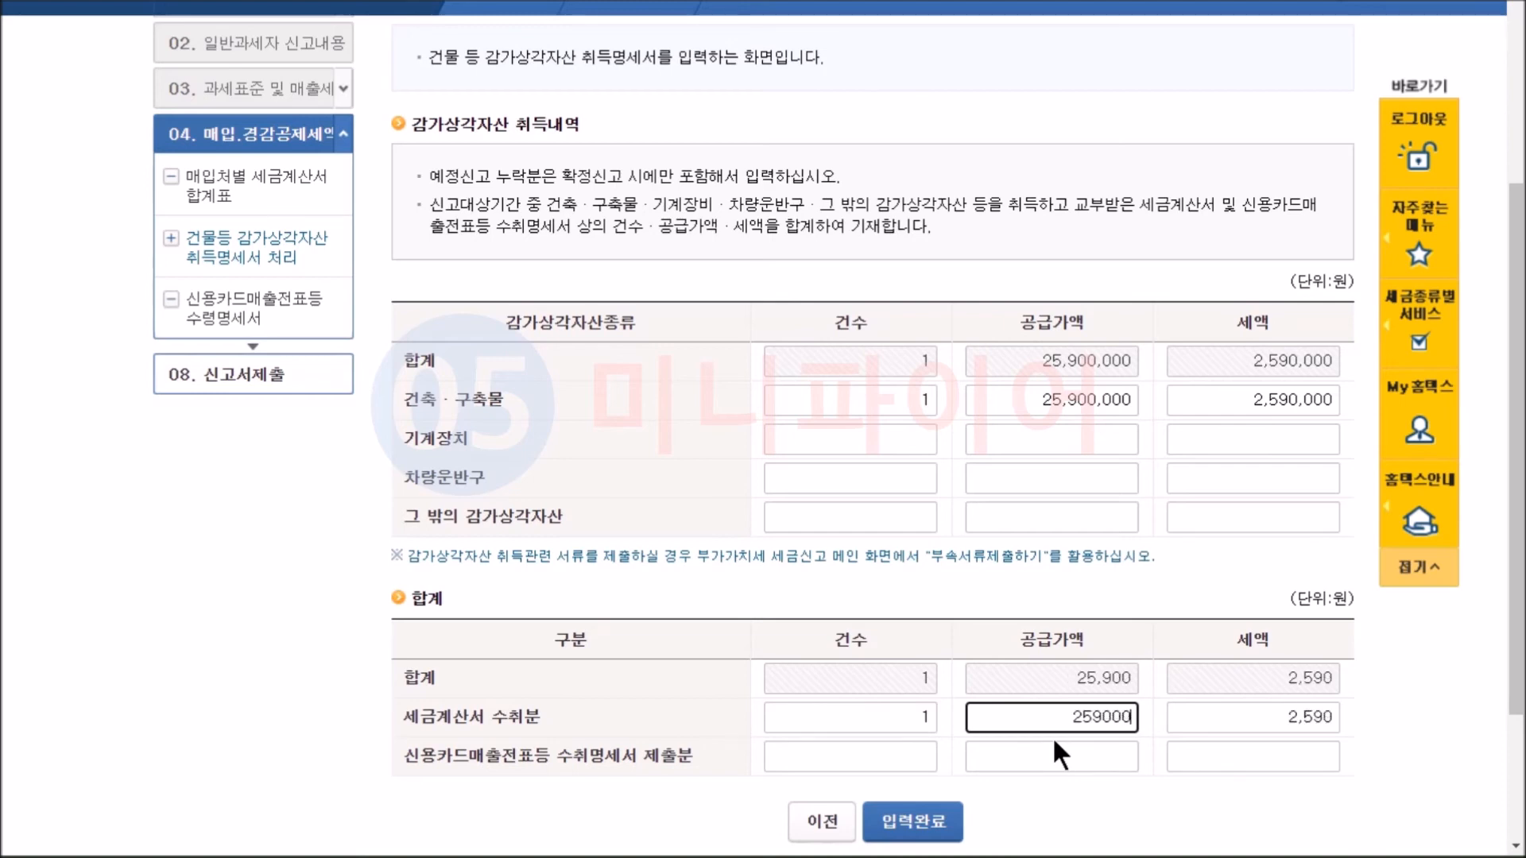
pyautogui.click(1048, 775)
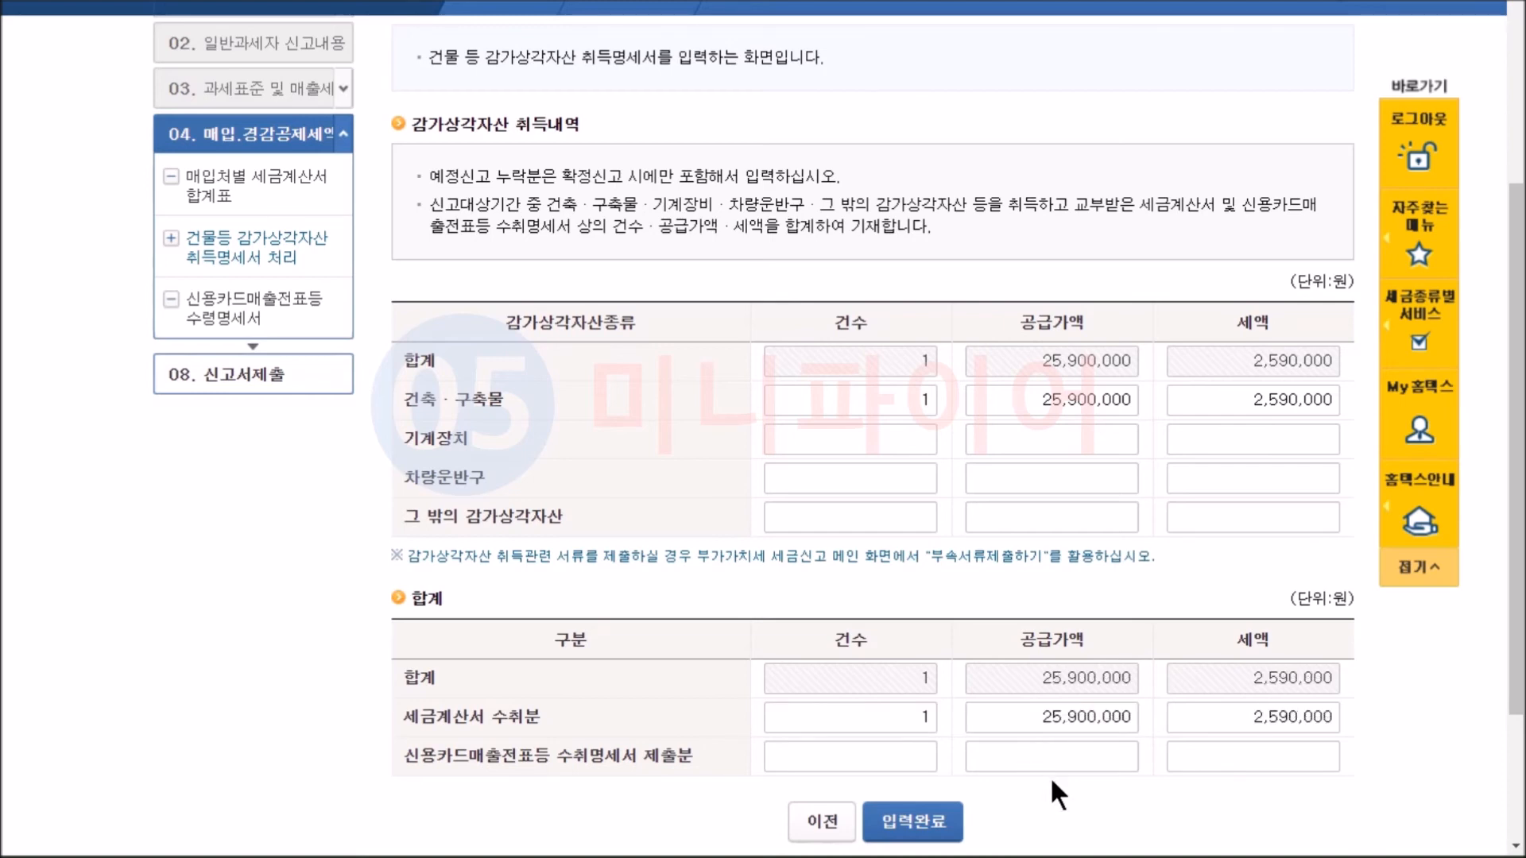
pyautogui.click(932, 822)
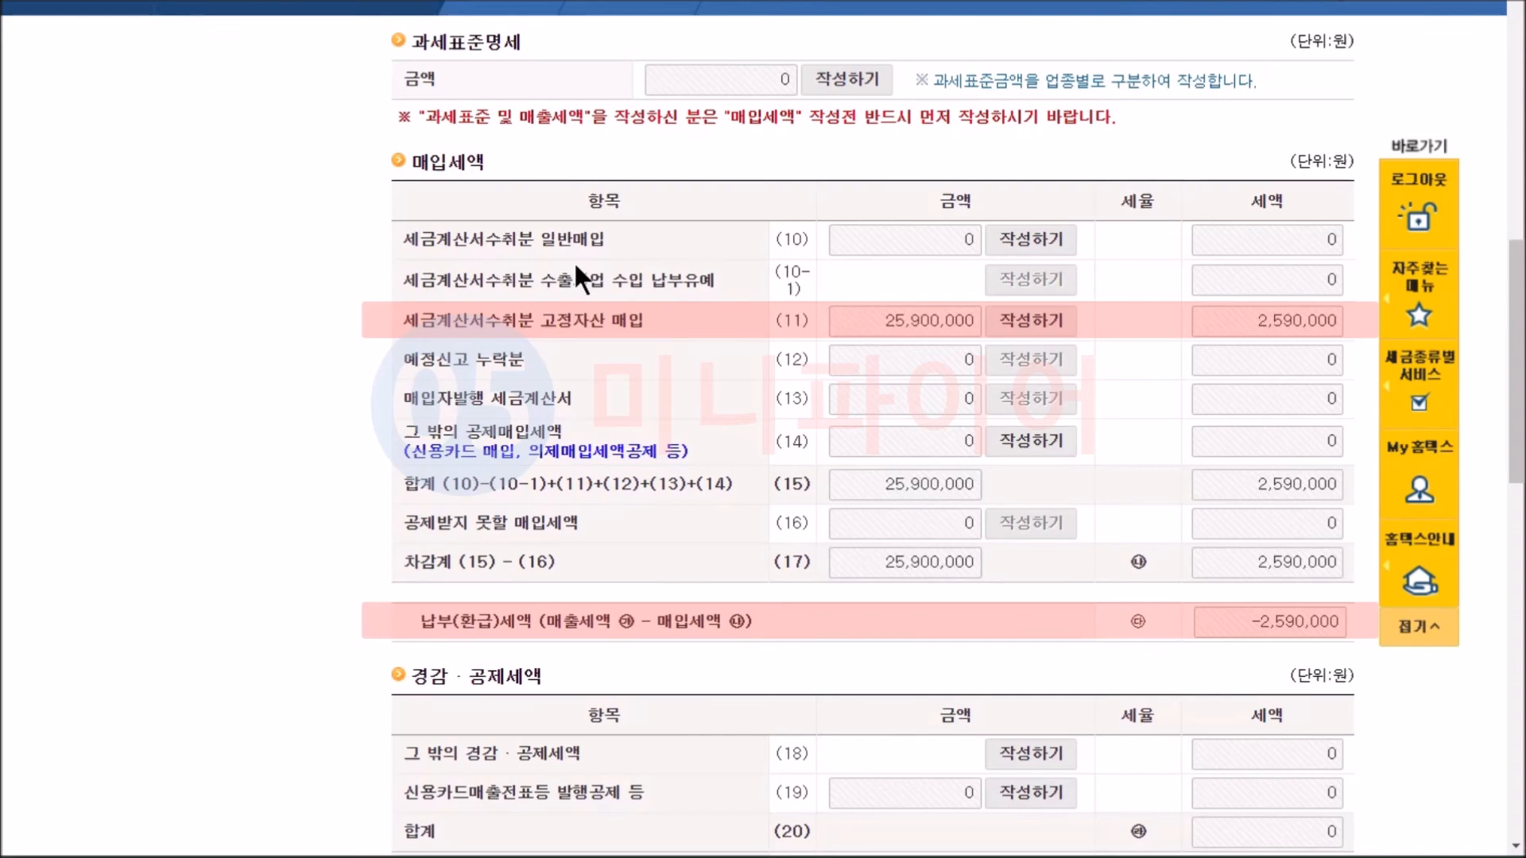
# Check the 전자신고 세액공제 entry in the details of 그 밖의 경감·공제세액 (18).
pyautogui.click(1025, 763)
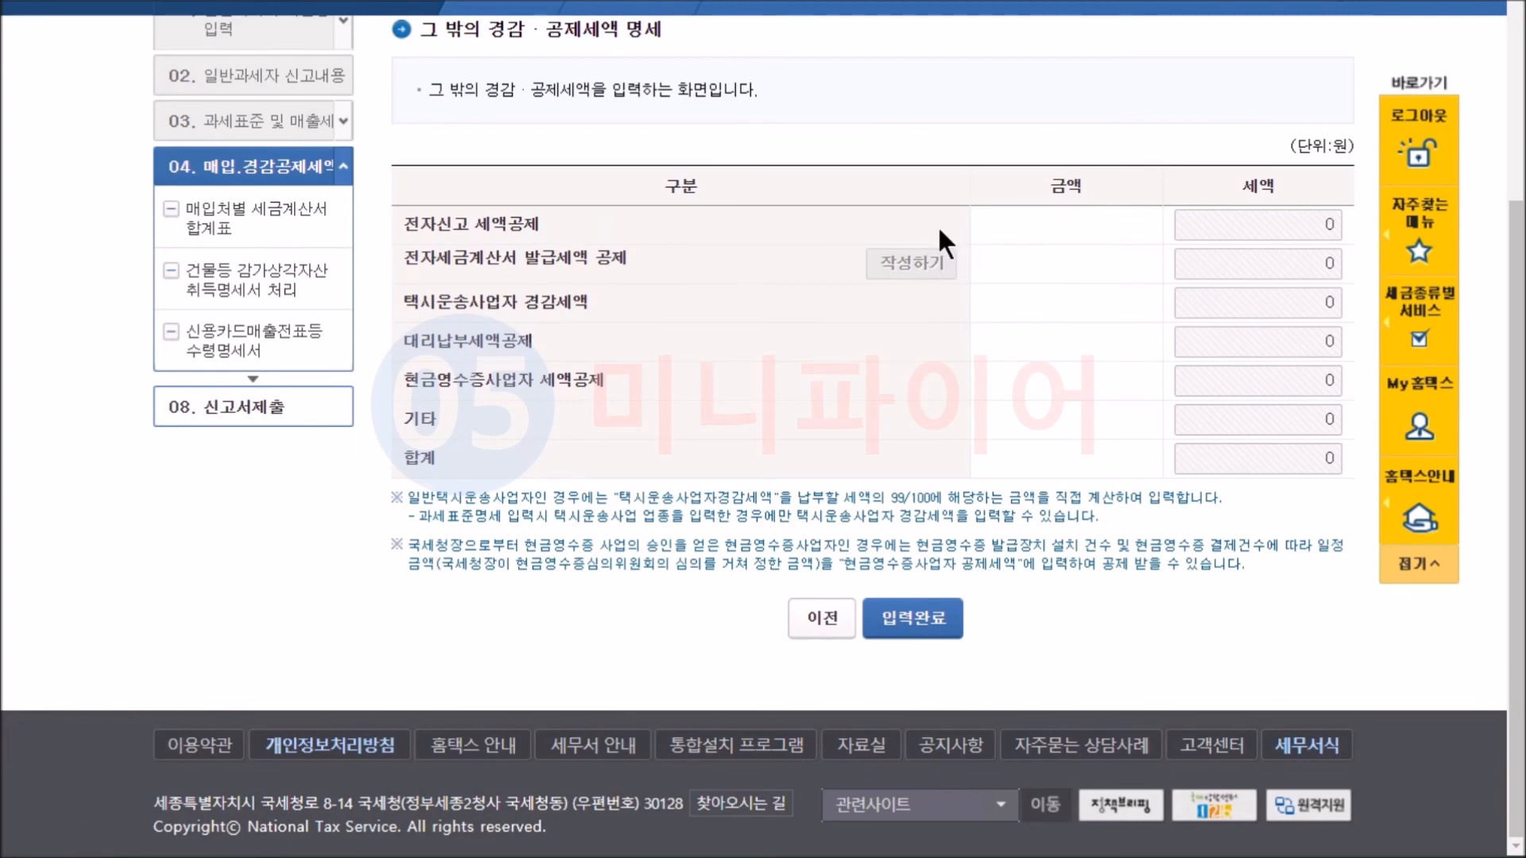
pyautogui.click(1278, 229)
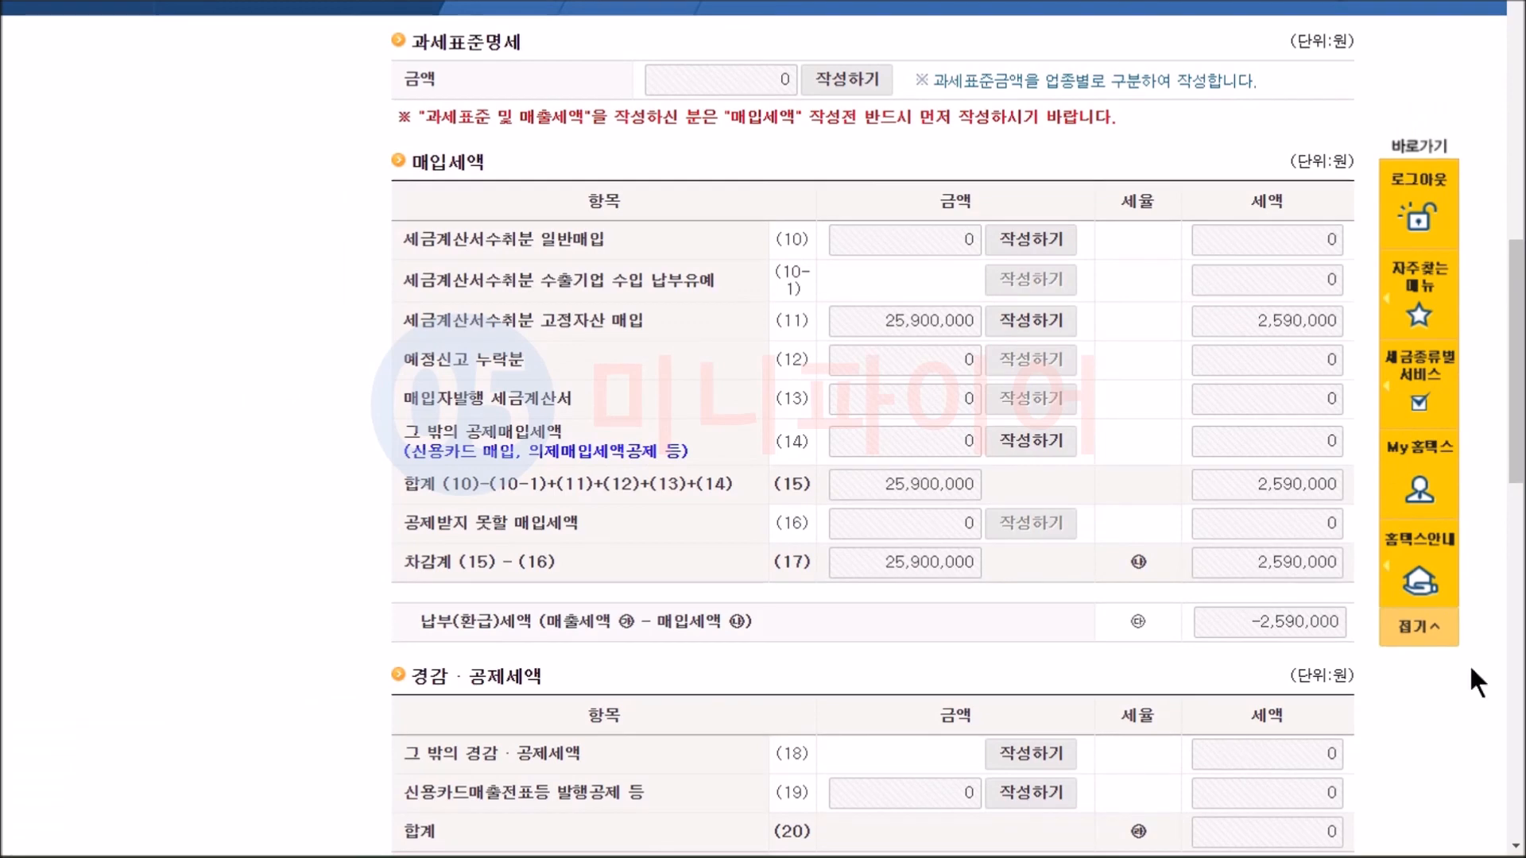
# Fill in the refund bank and account number under 국세환급금 계좌신고.
pyautogui.moveTo(1514, 413); pyautogui.dragTo(1489, 565)
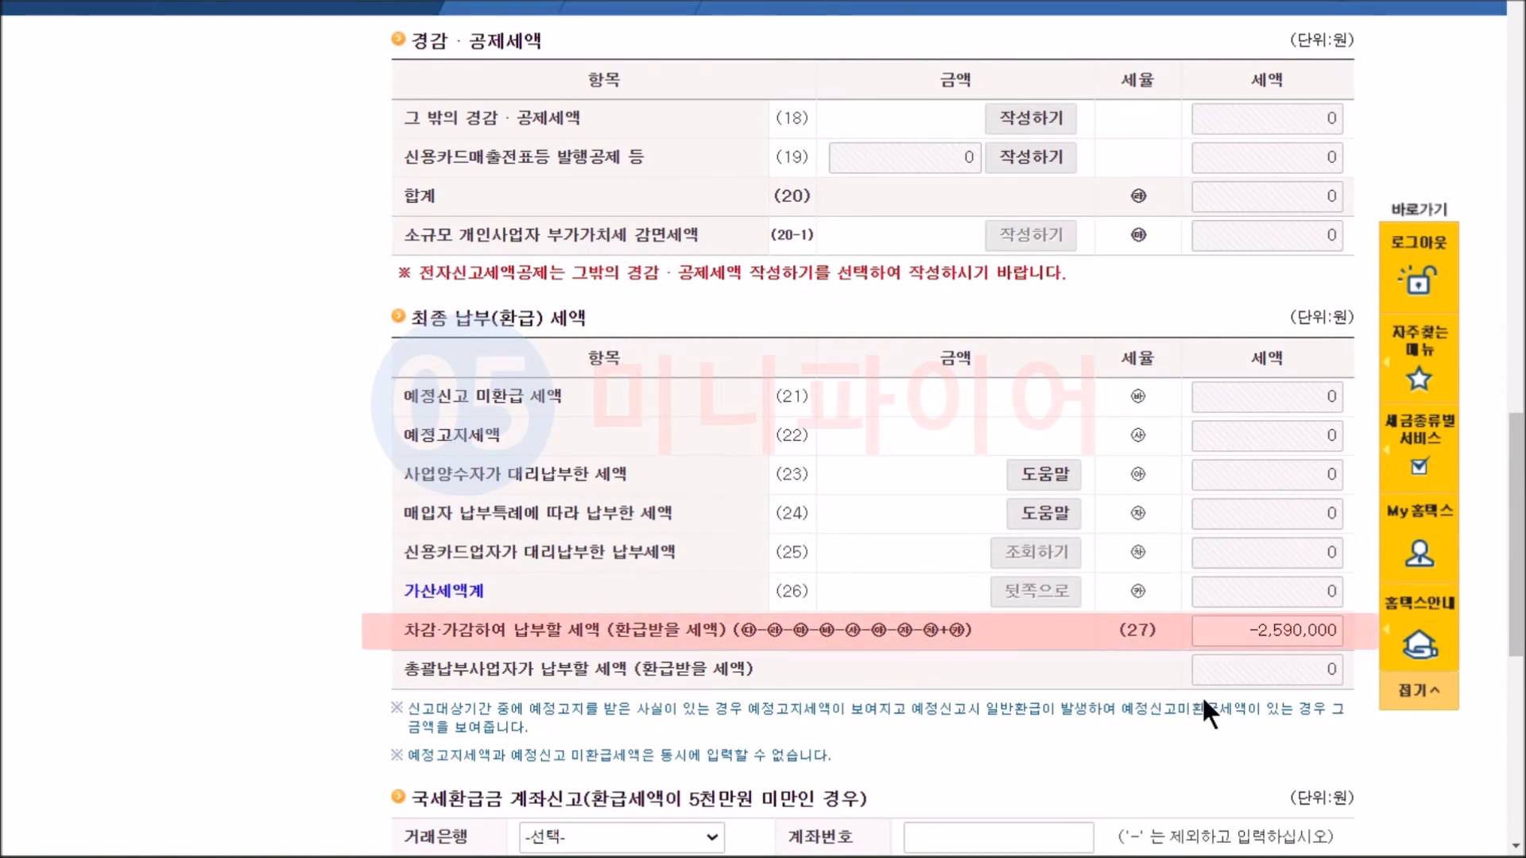
pyautogui.moveTo(1515, 636); pyautogui.dragTo(1504, 766)
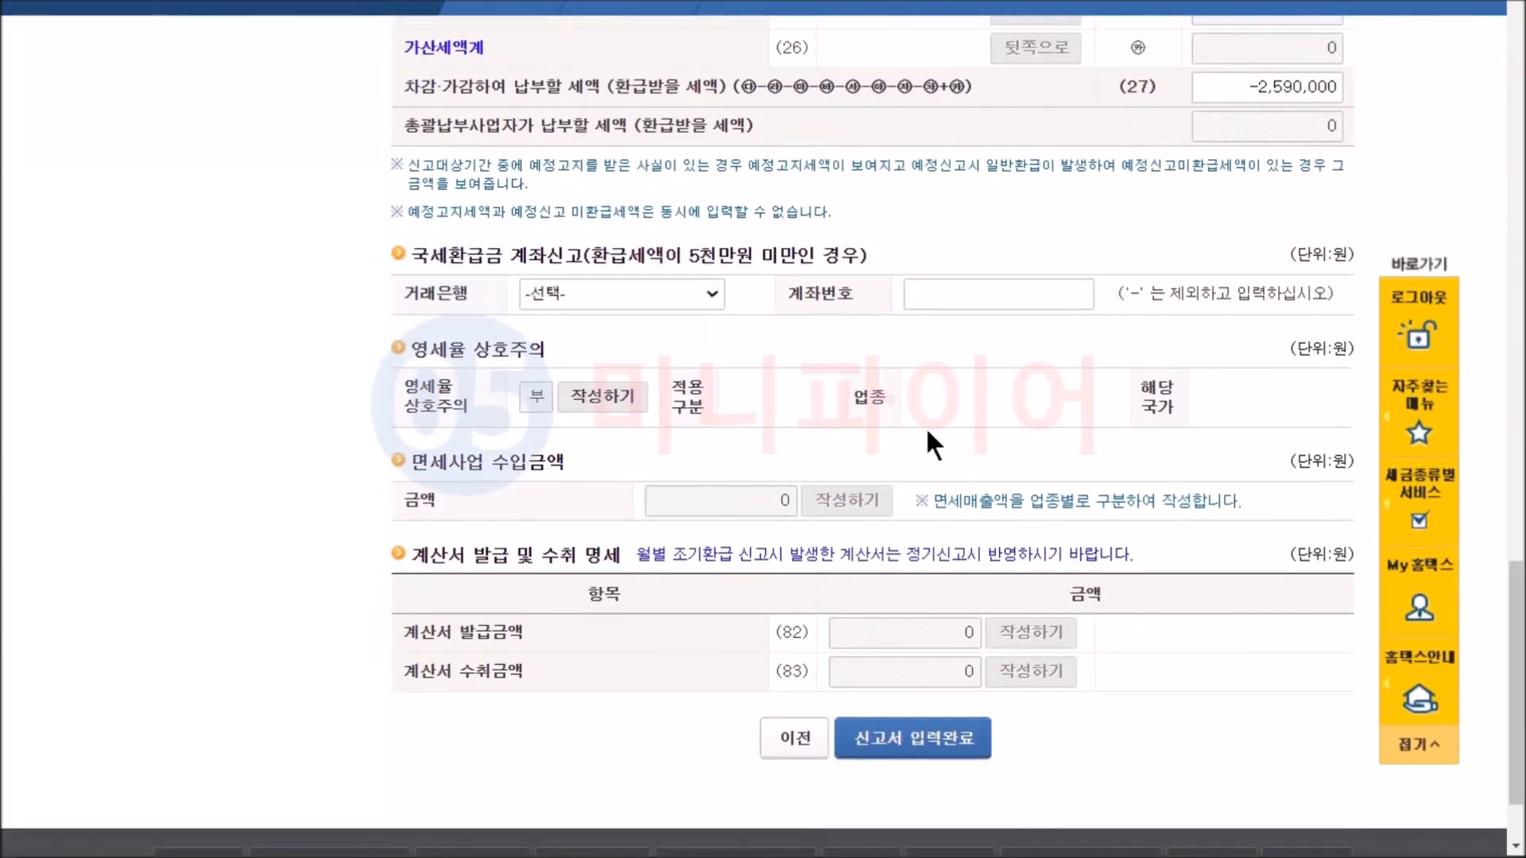
pyautogui.click(709, 293)
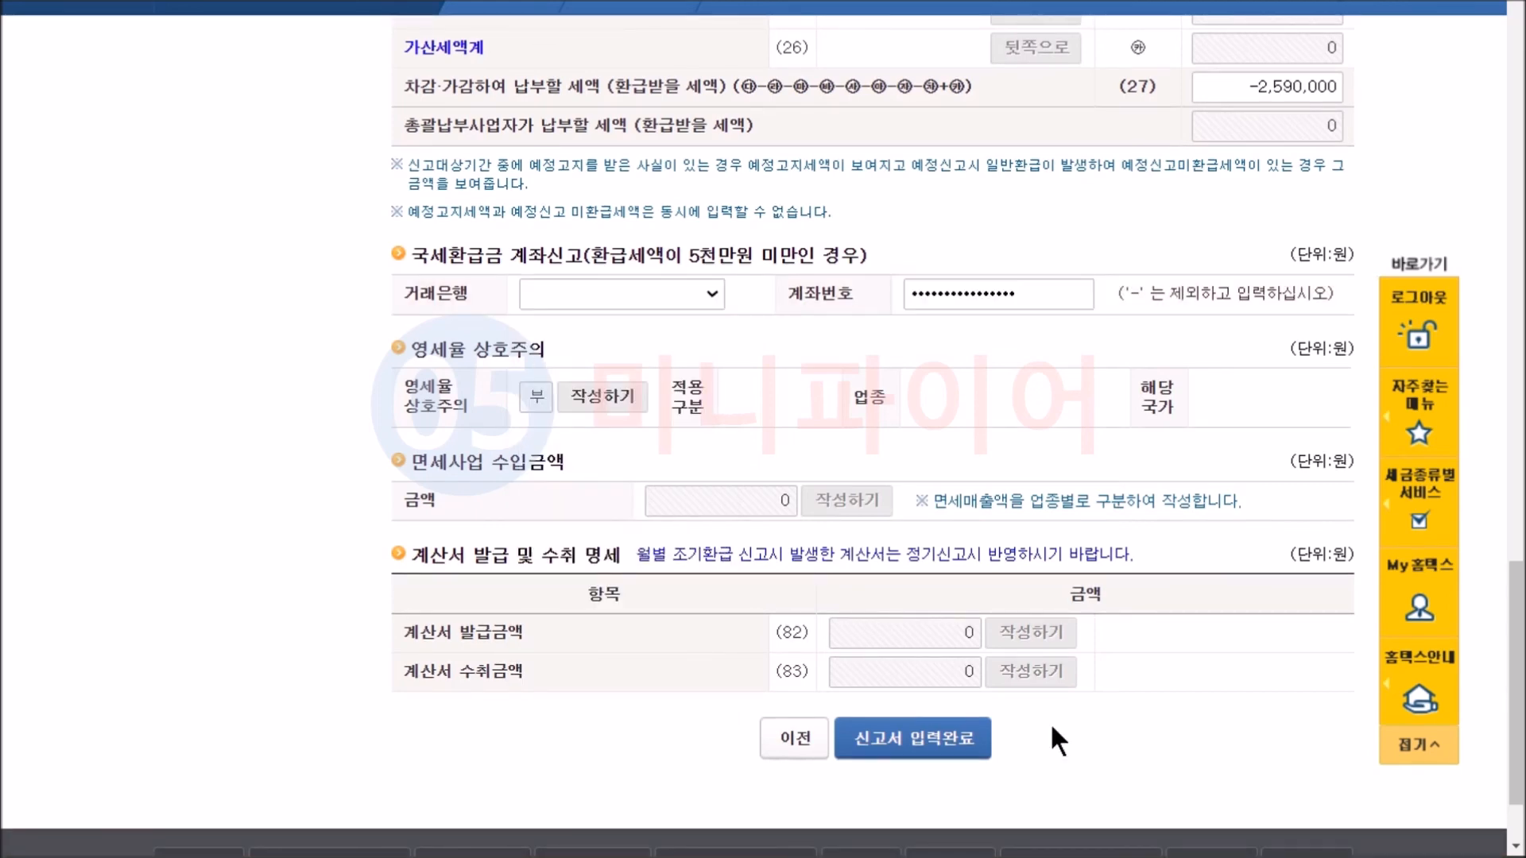
# Complete and save the VAT return, then submit it to the tax office.
pyautogui.click(940, 745)
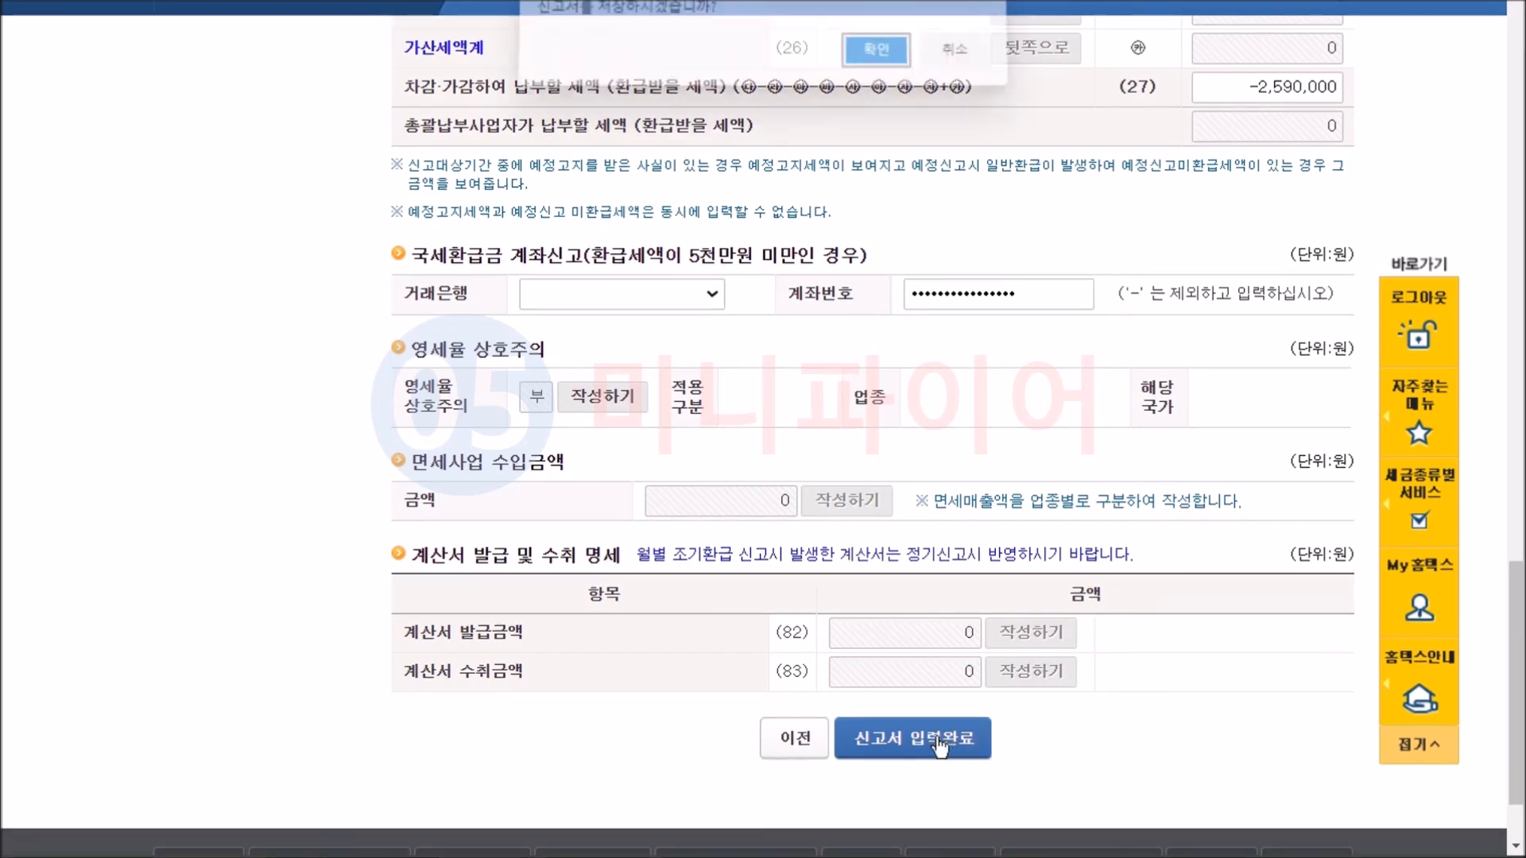
pyautogui.click(882, 64)
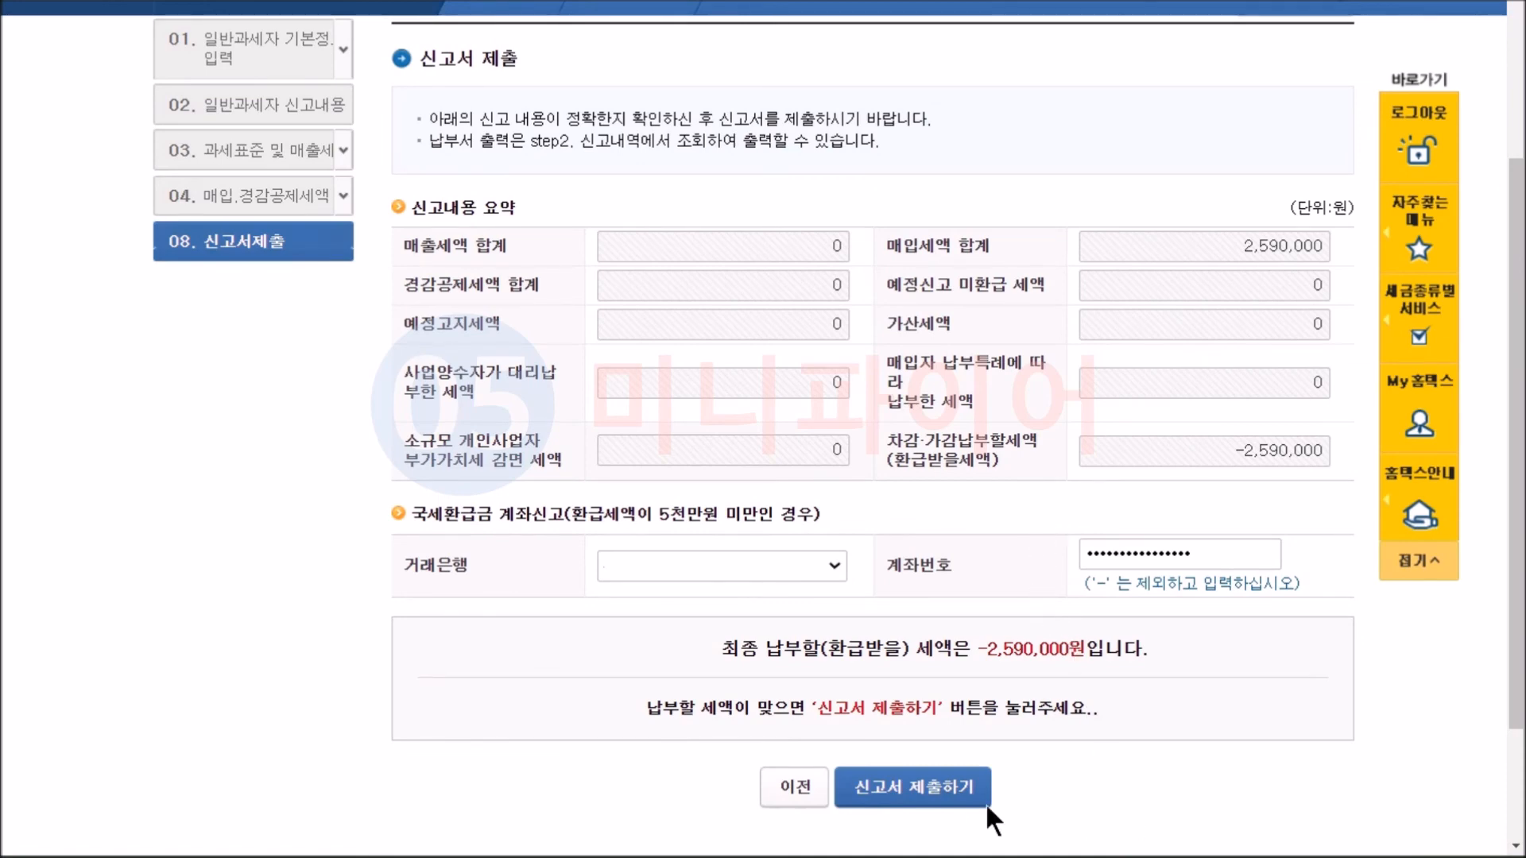
pyautogui.click(930, 795)
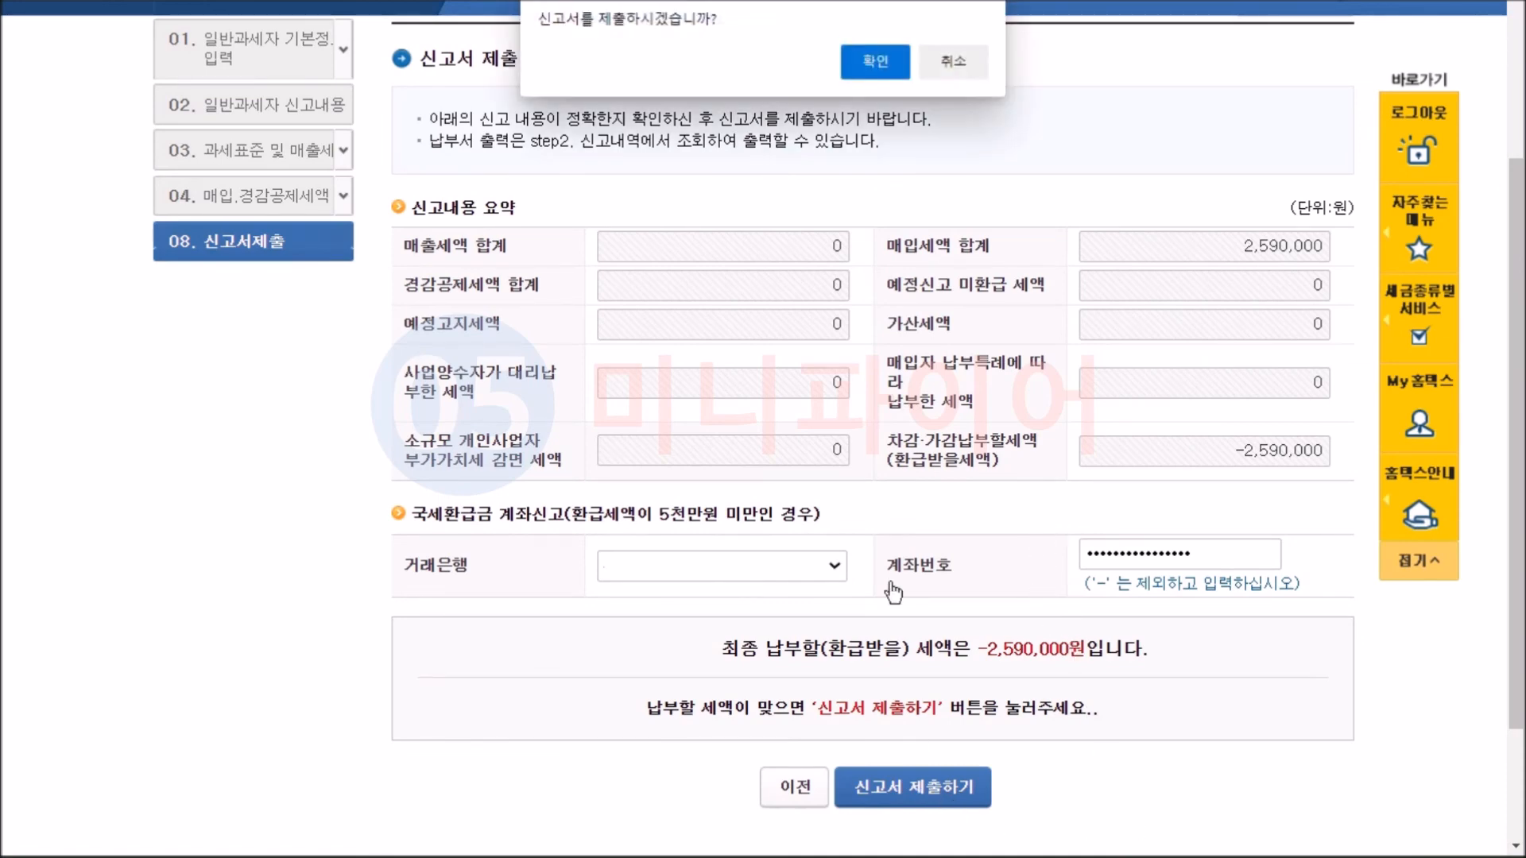
pyautogui.click(874, 67)
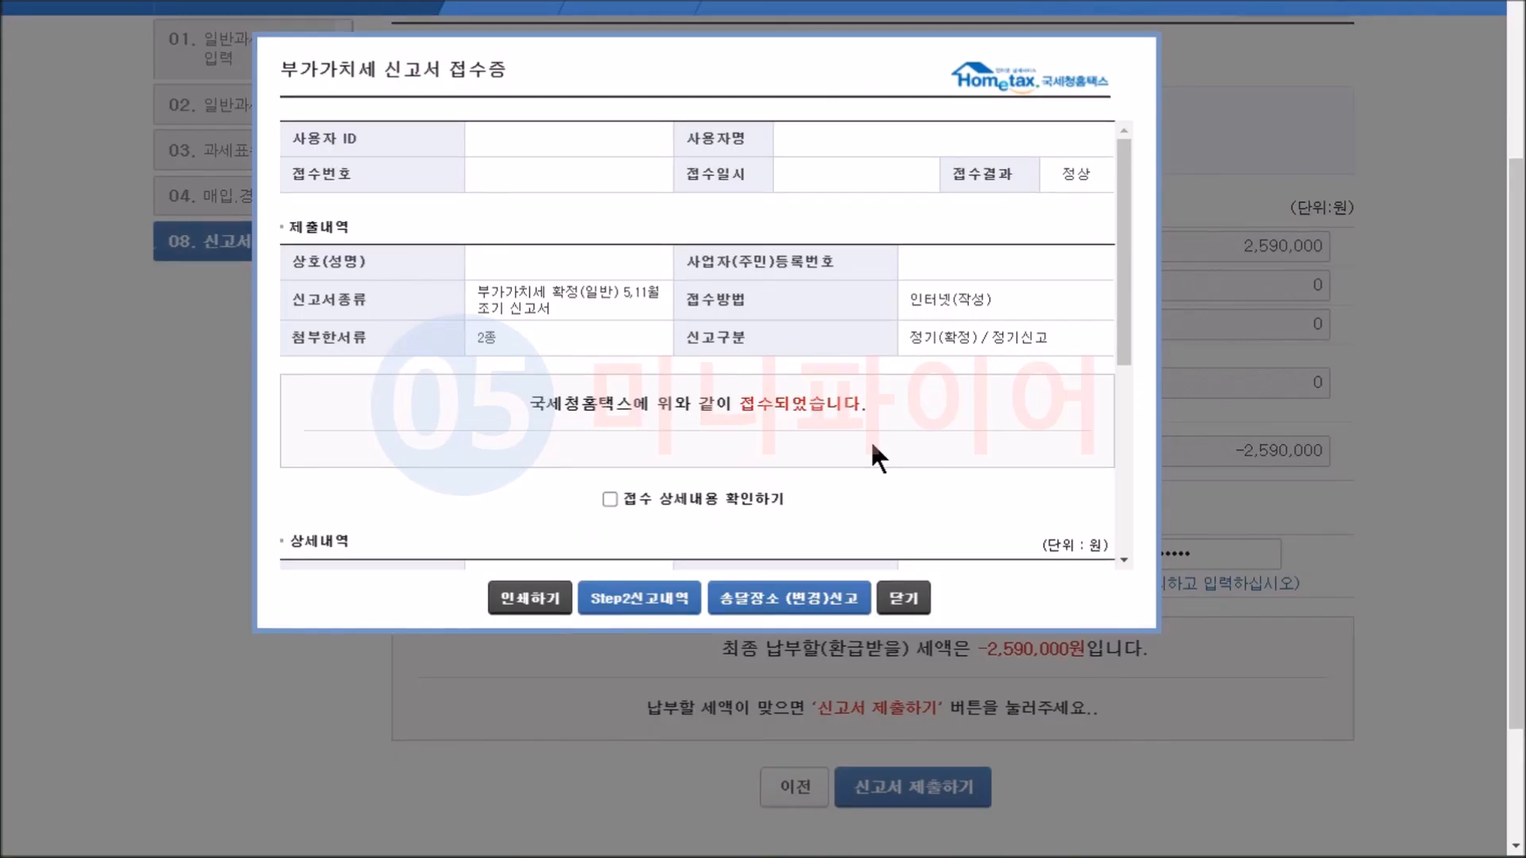